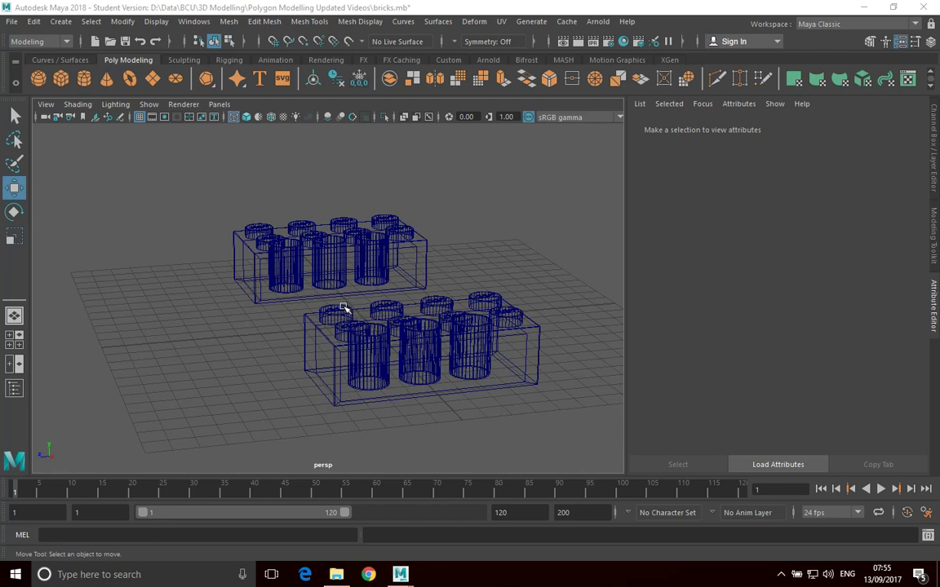
Step: Examine the two wireframe bricks in the perspective view from different angles, positions and distances
mouse_move(338, 301)
alt+mouse_down()
mouse_move(441, 290)
mouse_move(363, 283)
mouse_move(346, 364)
mouse_move(521, 227)
mouse_move(390, 243)
mouse_move(311, 315)
mouse_move(326, 367)
mouse_move(495, 353)
mouse_move(607, 319)
mouse_move(461, 360)
mouse_move(326, 323)
mouse_move(390, 279)
mouse_move(351, 322)
mouse_move(334, 315)
alt+mouse_up()
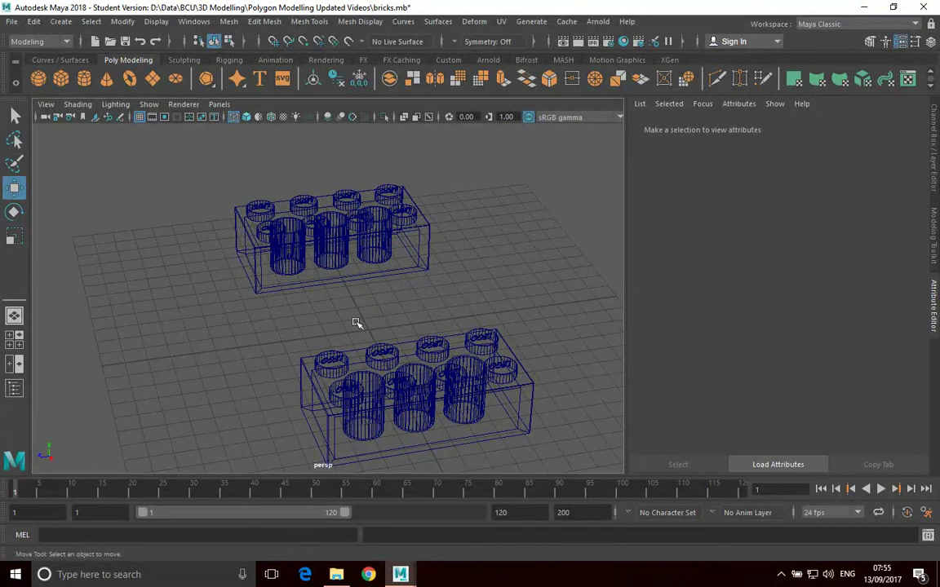
alt+drag(355, 321, 298, 308)
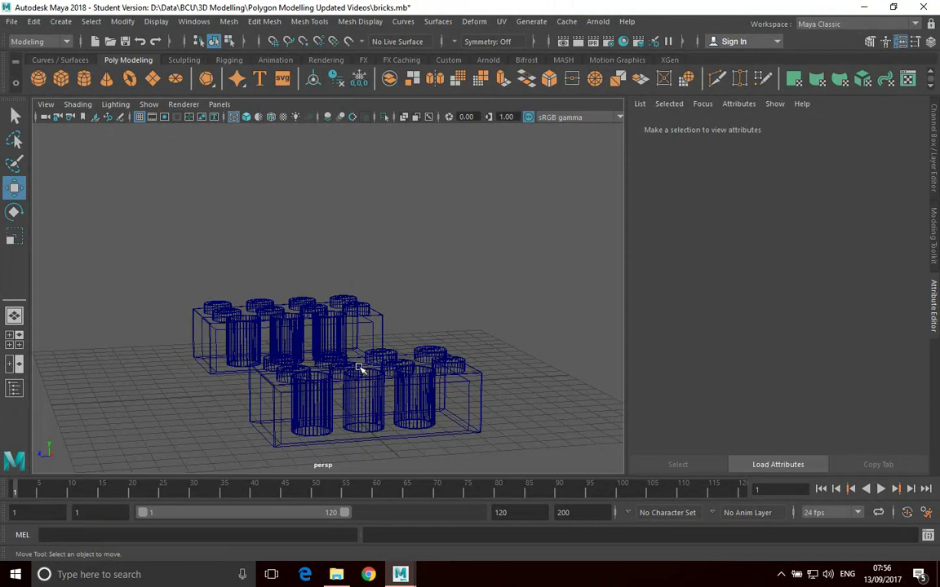
alt+middle_drag(359, 369, 381, 290)
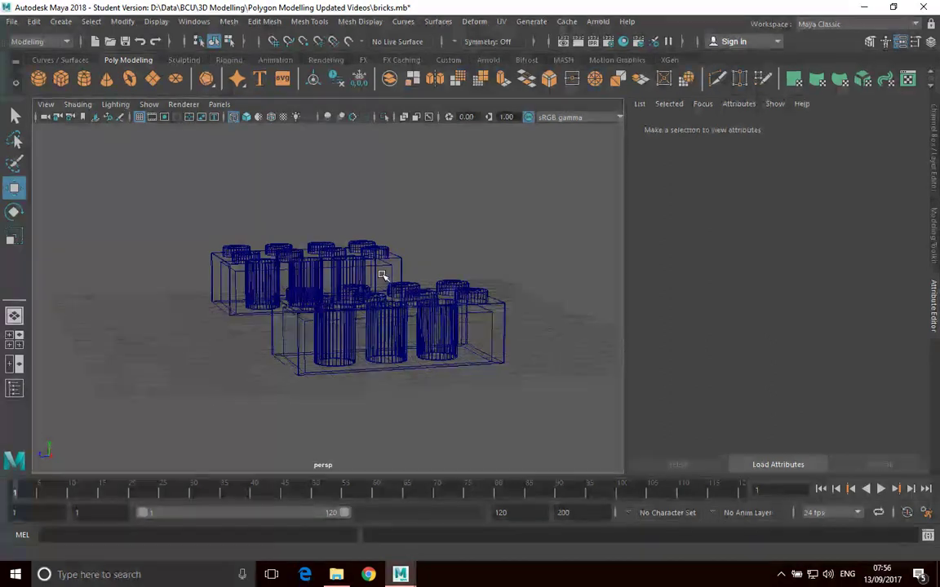
alt+right_drag(380, 280, 318, 195)
alt+drag(318, 195, 378, 342)
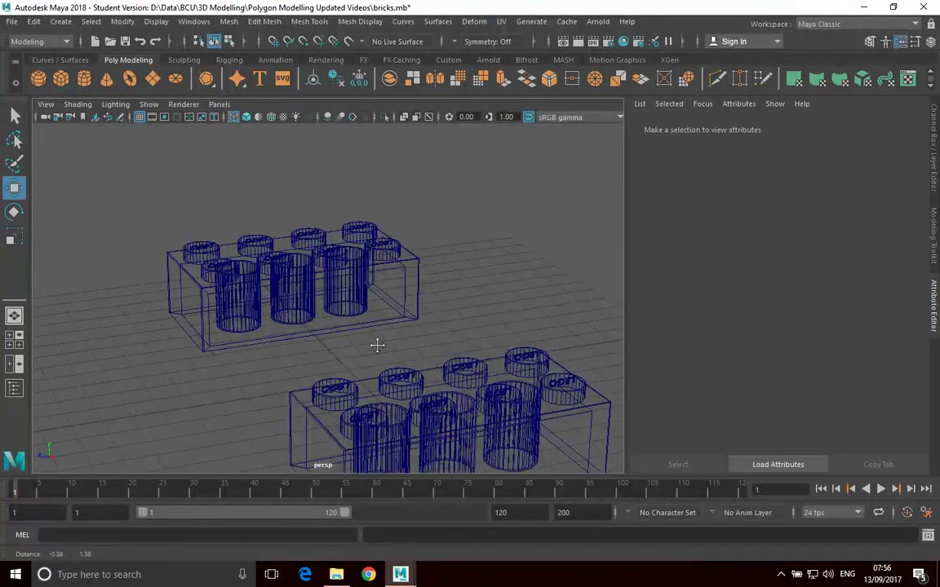
alt+right_drag(377, 342, 422, 413)
alt+drag(421, 414, 392, 359)
scroll(392, 348, down, 5)
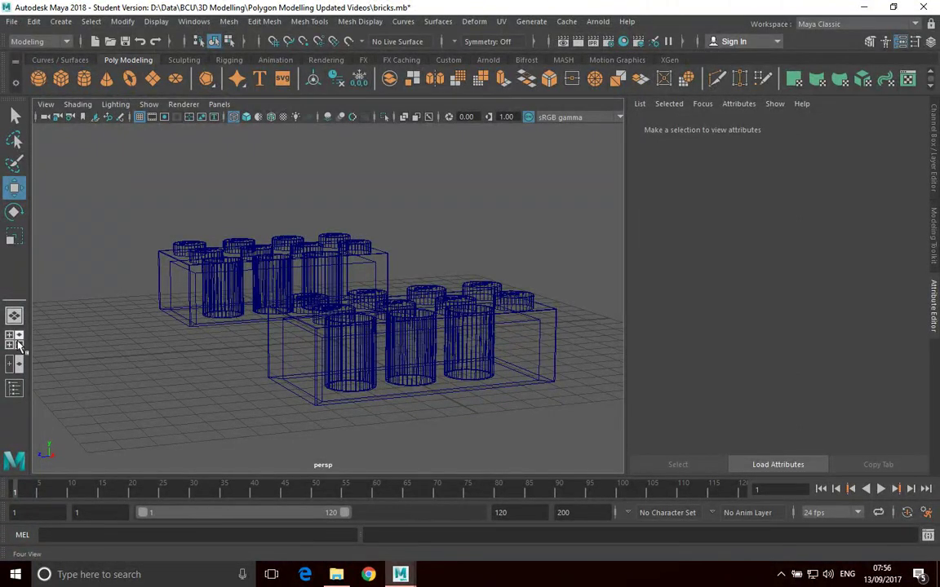
Step: Show the scene in the four-view layout and make the top, perspective, front and side views active in turn
click(18, 346)
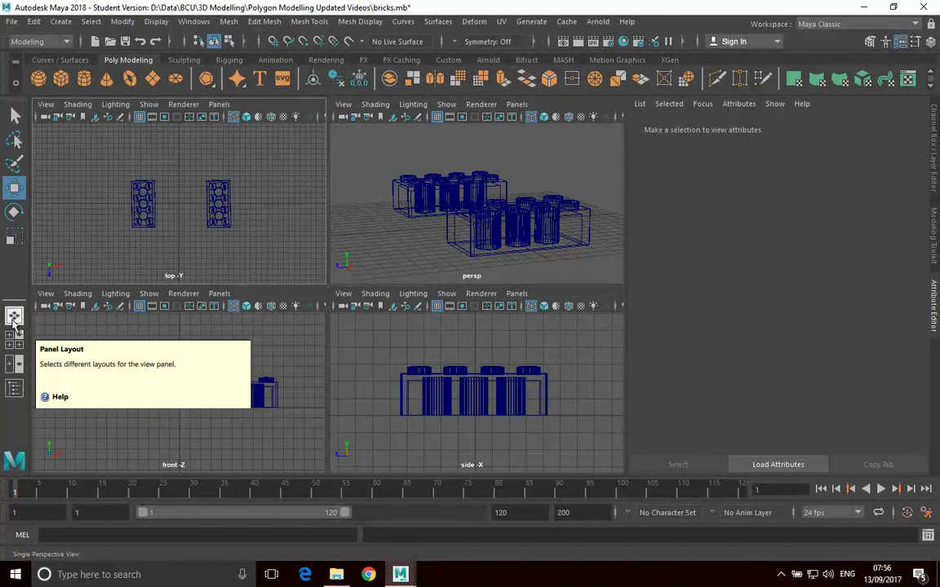
click(369, 245)
click(390, 329)
click(273, 332)
click(276, 243)
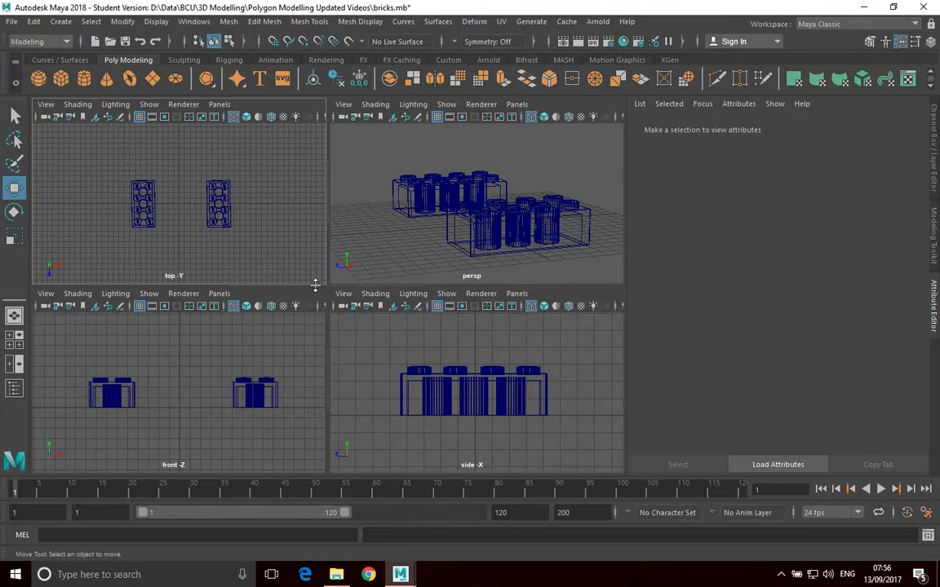
click(392, 272)
click(480, 351)
click(258, 348)
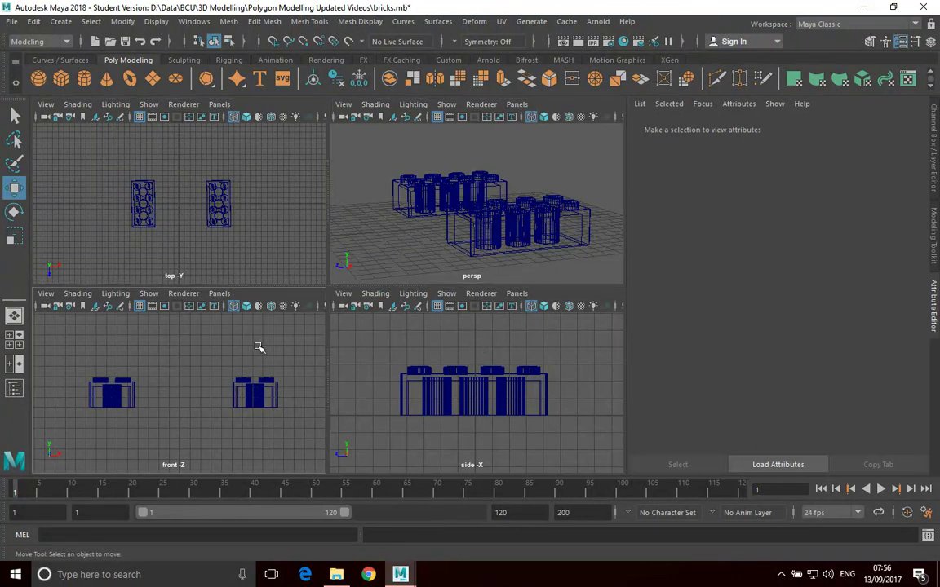
Step: Alternate between the single perspective and four-view layouts, finishing in the single perspective view
click(14, 317)
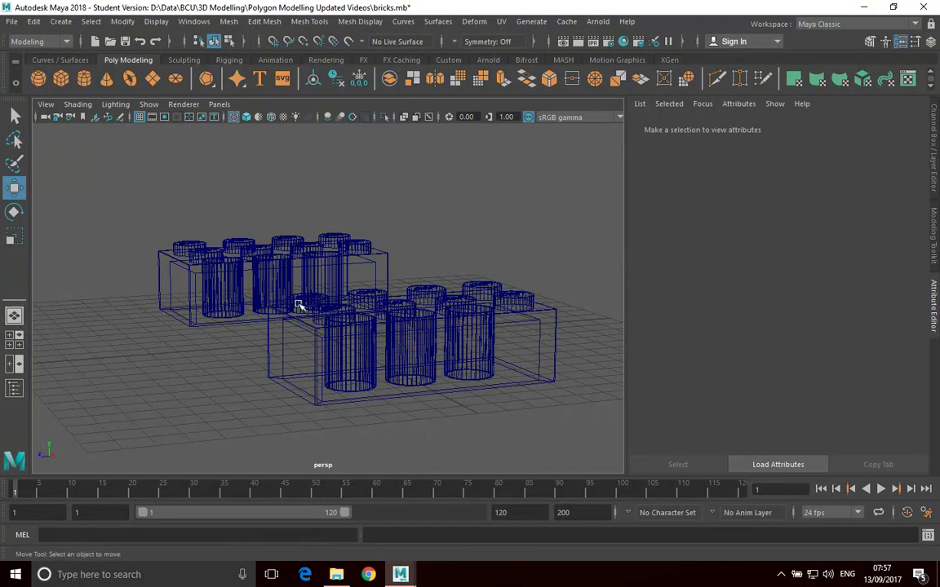
click(18, 338)
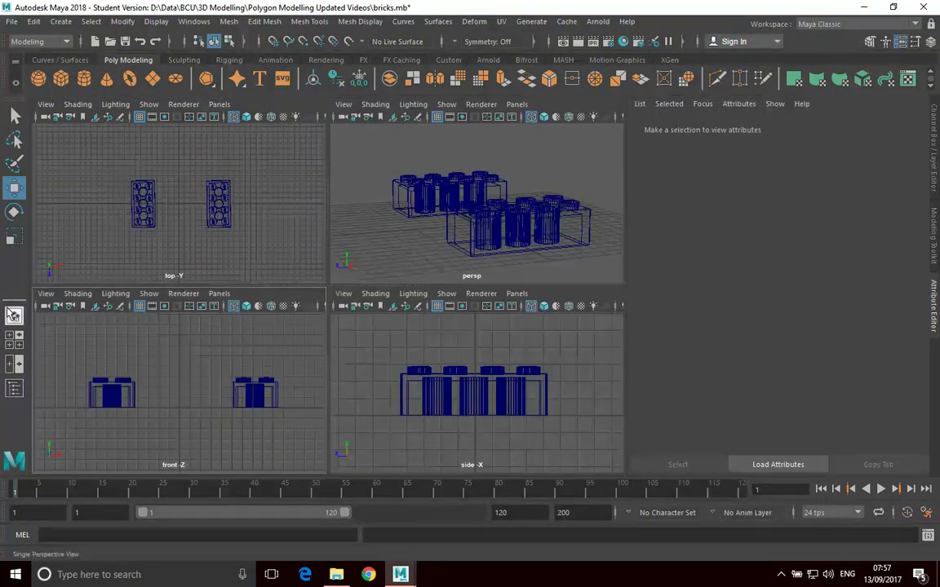
click(15, 316)
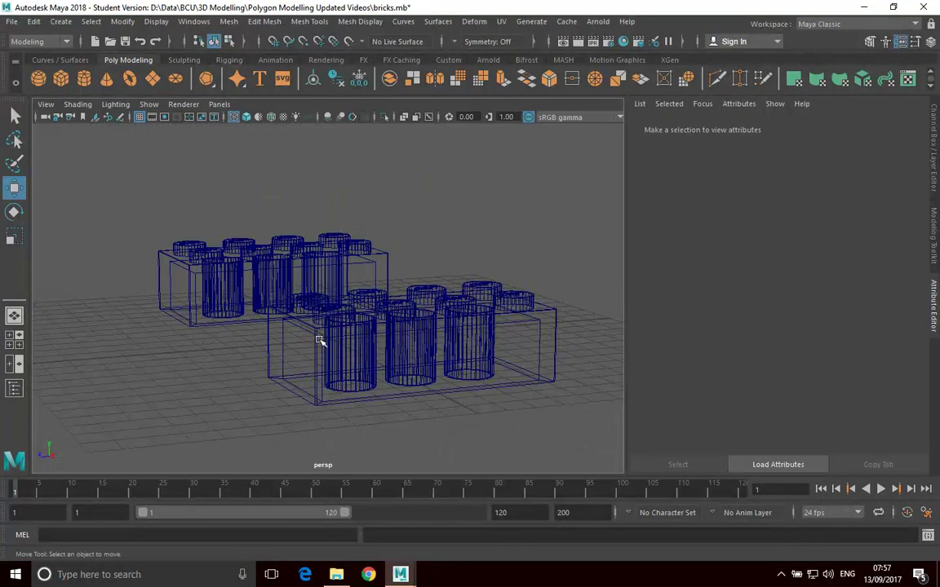
click(16, 335)
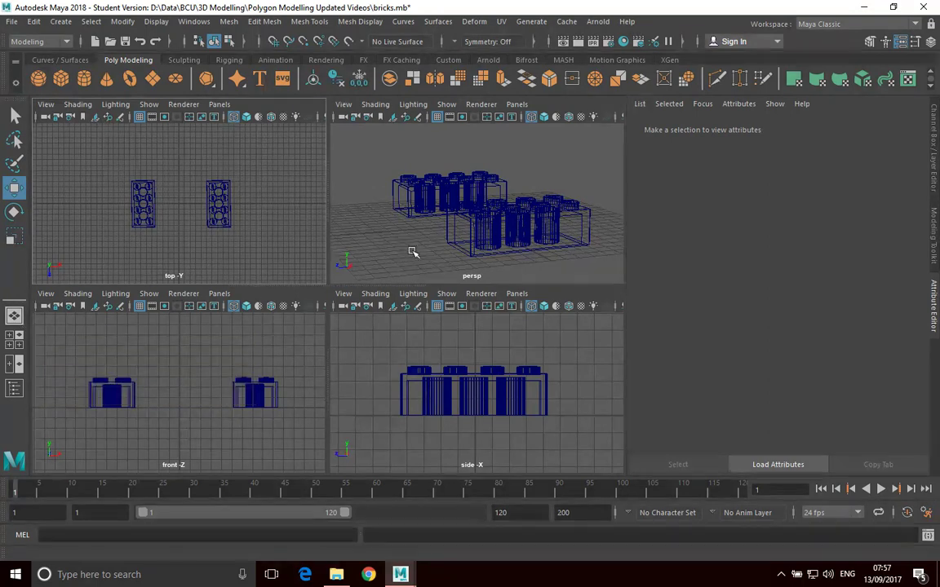
click(14, 316)
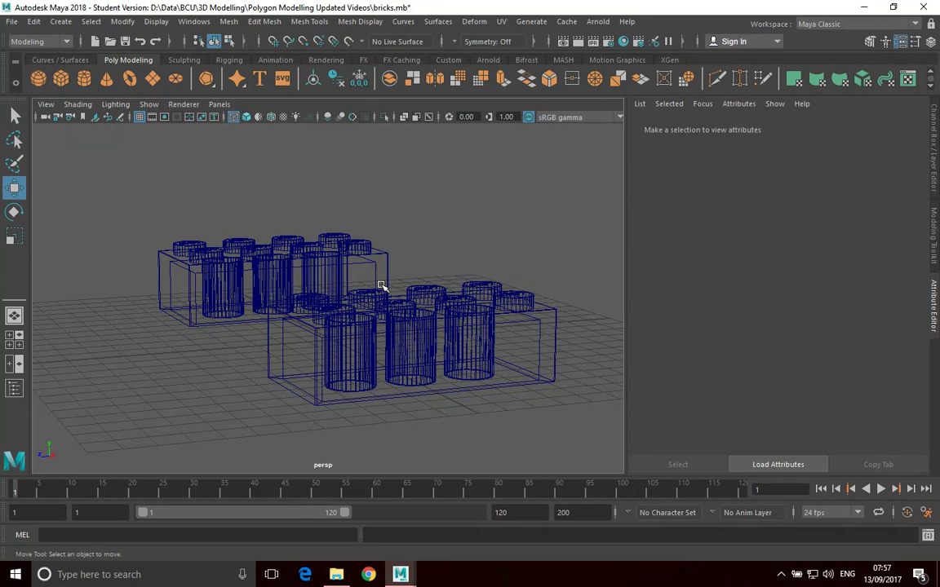
Step: Maximize individual orthographic views, including front and side, to inspect the bricks, returning to the four-view layout each time
key(space)
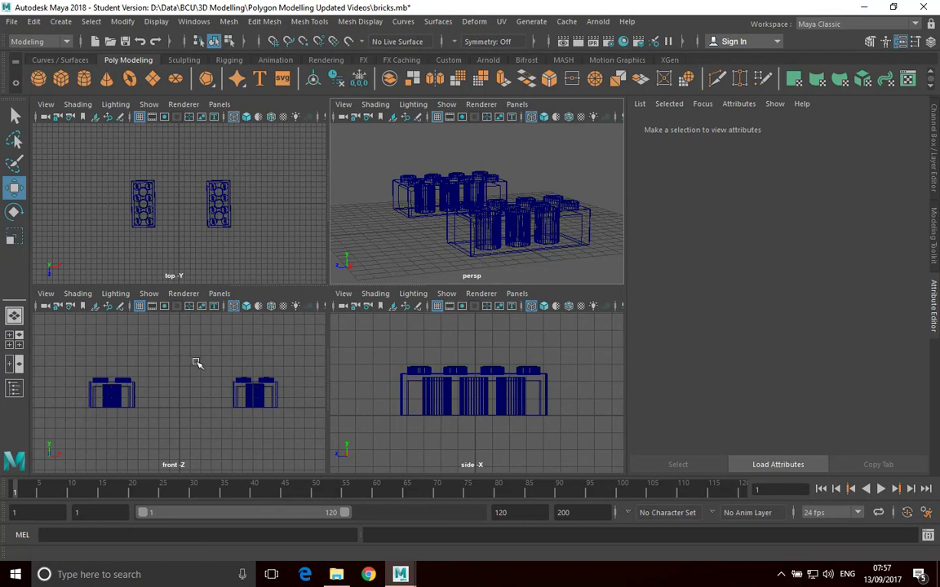
key(space)
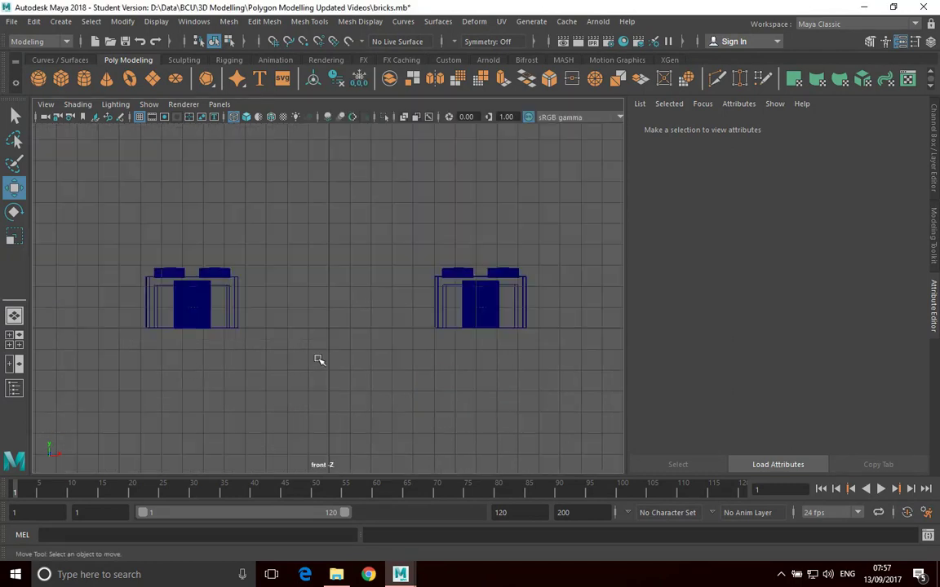
key(space)
key(space)
key(space)
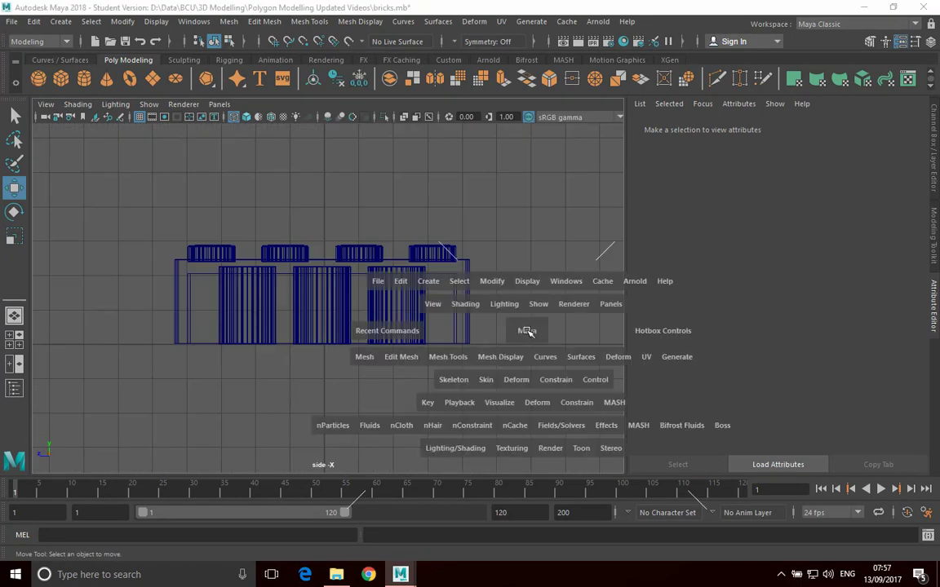
key(space)
key(space)
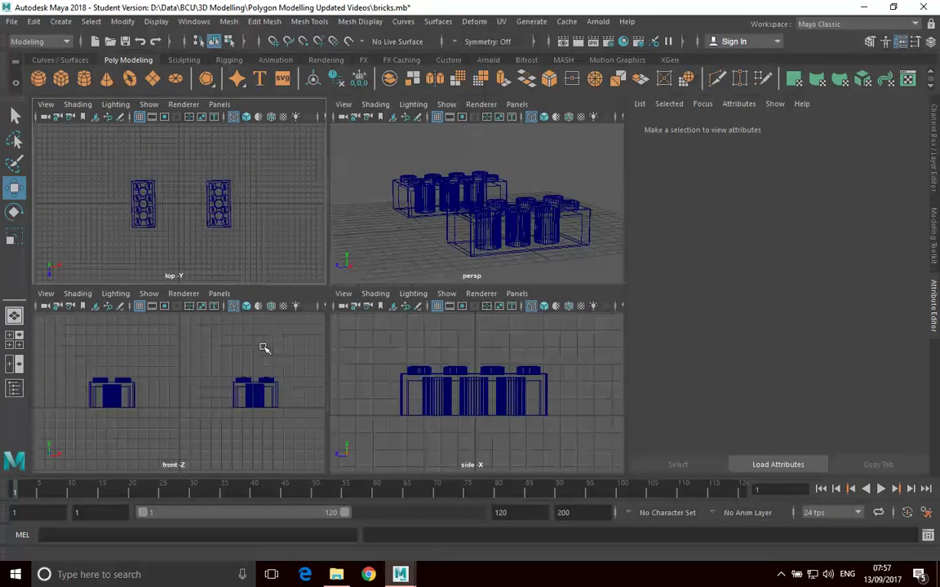
key(space)
key(space)
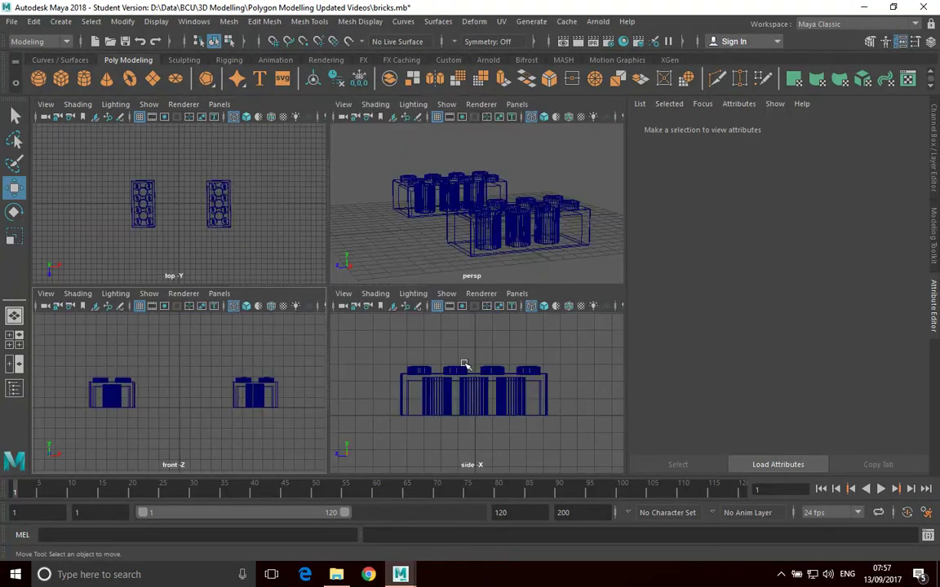
key(space)
key(space)
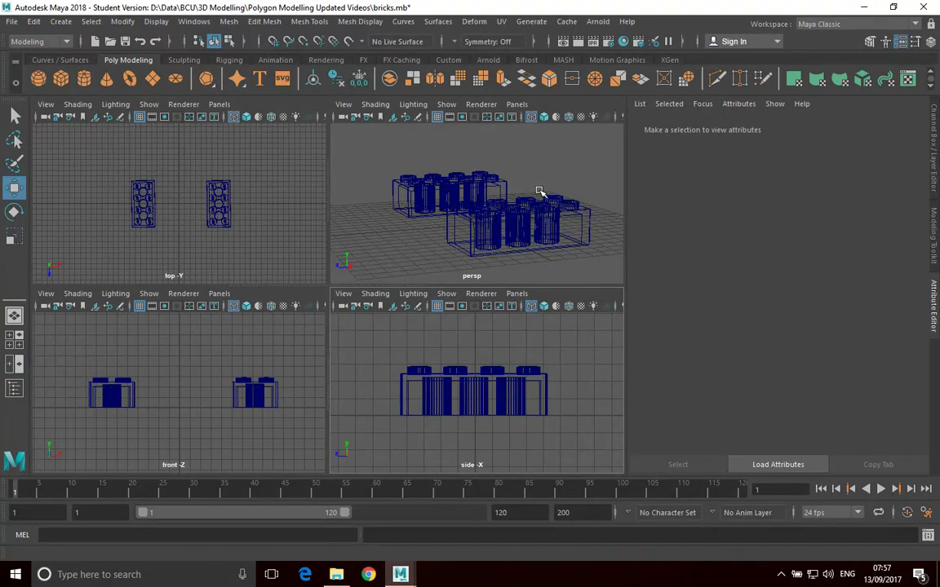
Step: Select the far brick in the perspective view, compare its highlight across the four views, and clear the selection
alt+drag(538, 191, 488, 225)
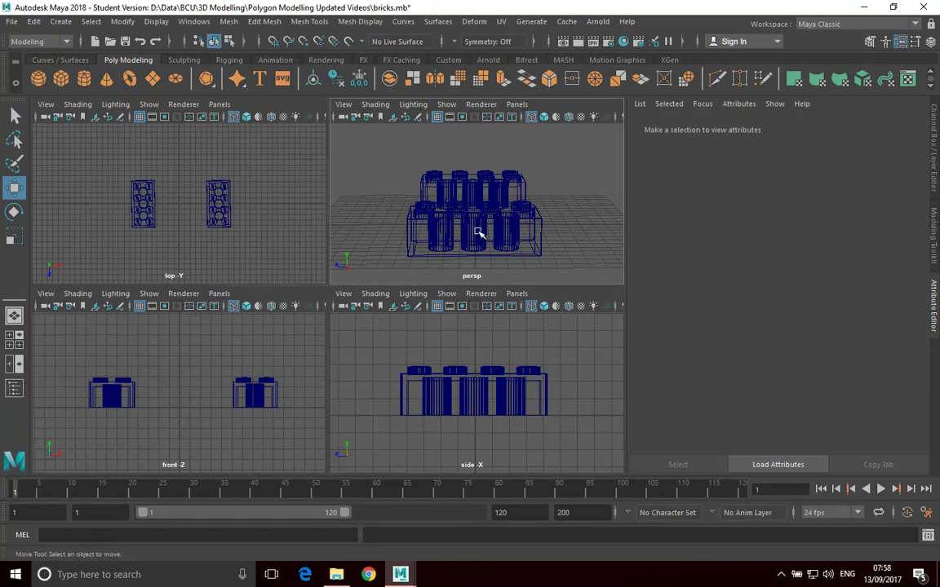
click(480, 234)
click(503, 180)
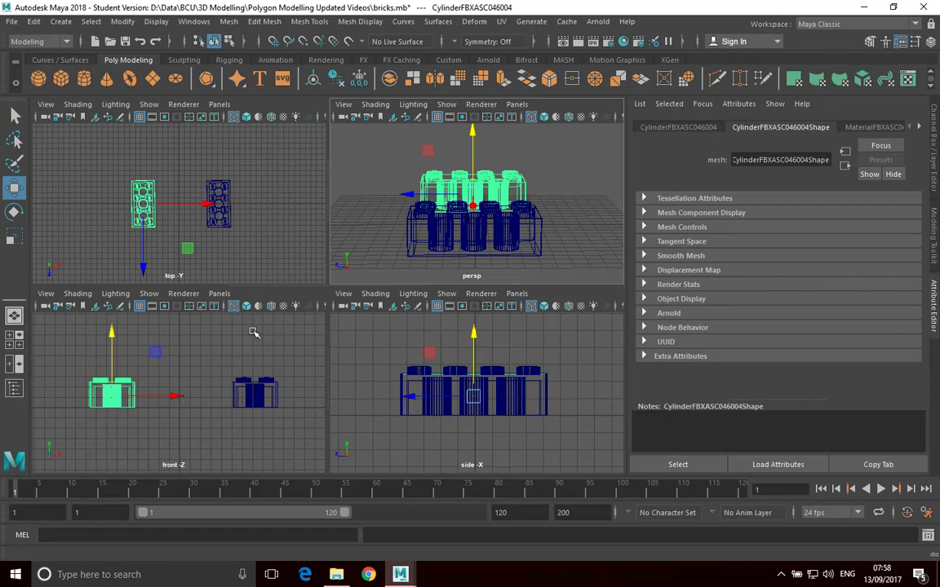
click(571, 380)
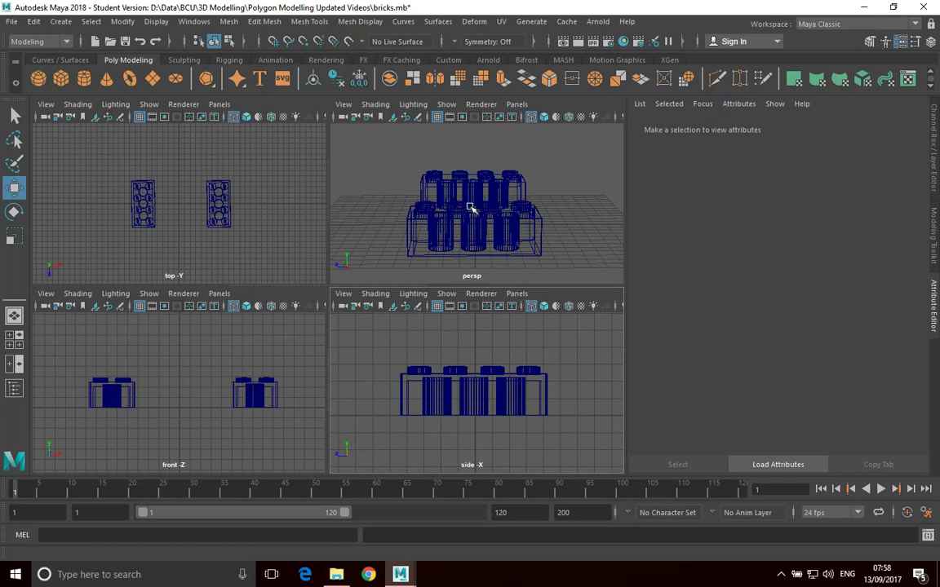
Step: Move the near brick down along the vertical axis in the side view, and raise it back onto the grid
click(480, 398)
drag(471, 339, 471, 369)
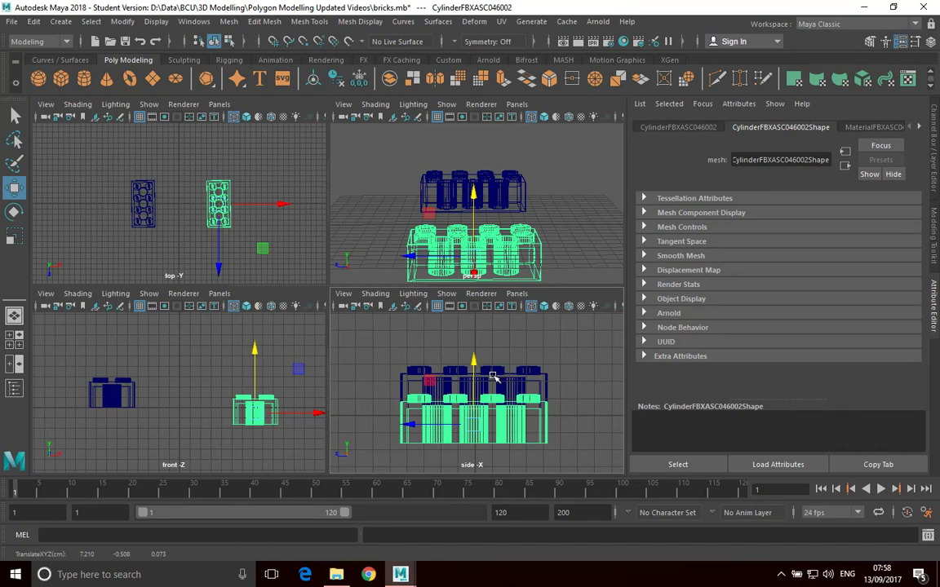
drag(476, 364, 478, 338)
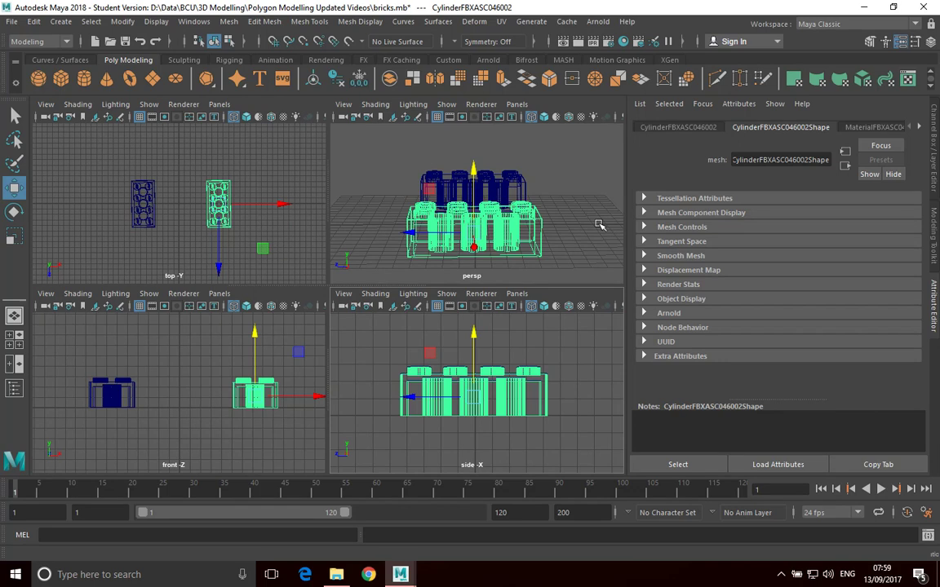
Step: Maximize the perspective view, orbit around to the other side of the bricks, and clear the selection
key(space)
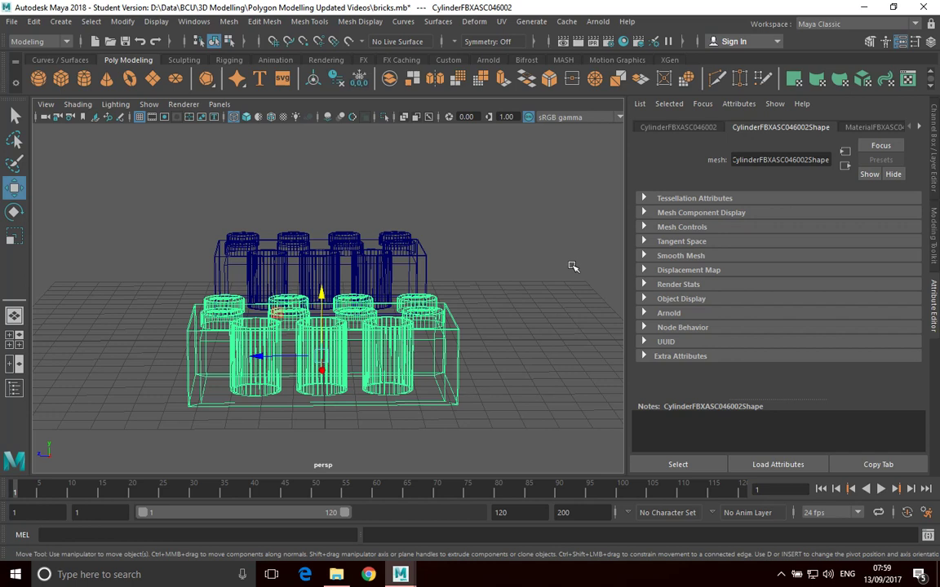
alt+drag(574, 267, 522, 283)
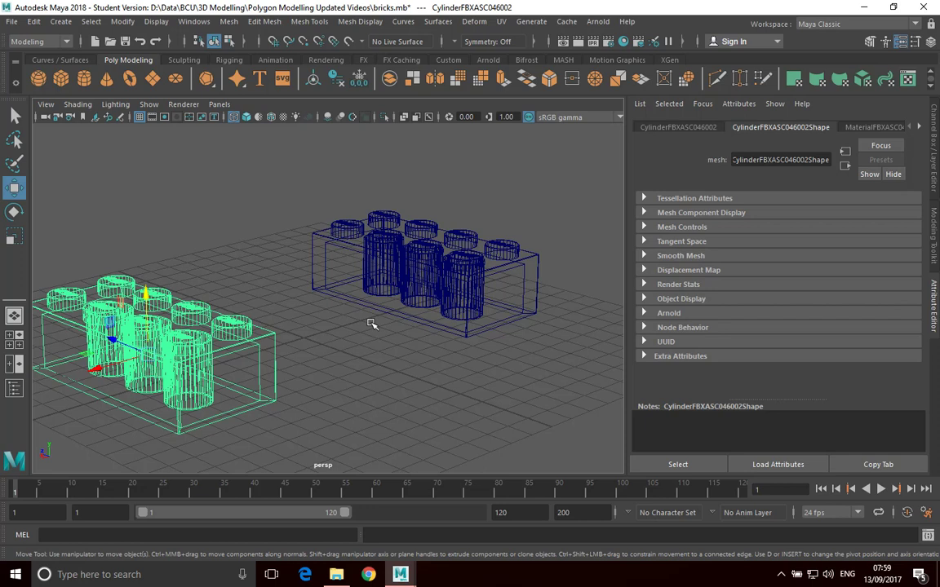
click(405, 321)
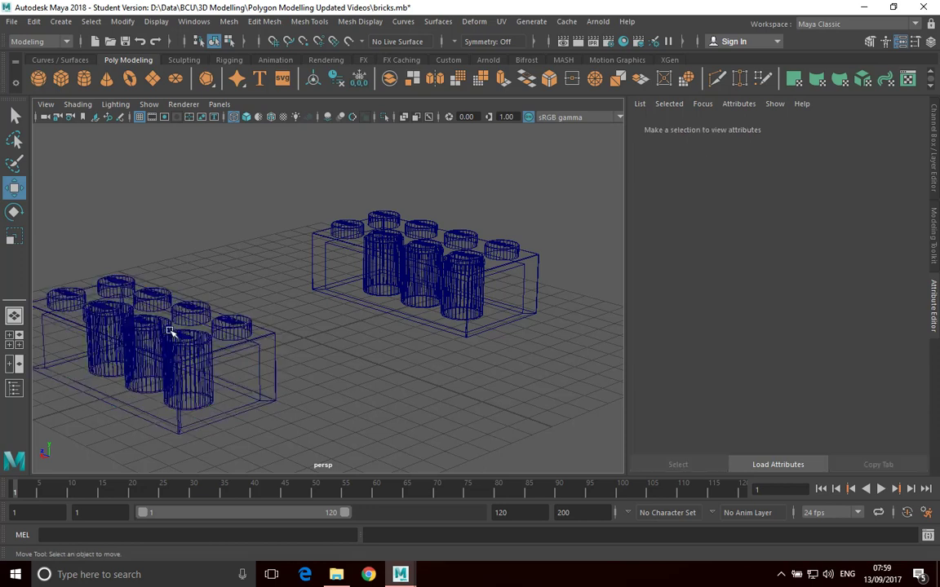
Step: Select the near brick with the Select tool, frame it in the view, and examine it up close and from farther away
click(14, 116)
click(143, 295)
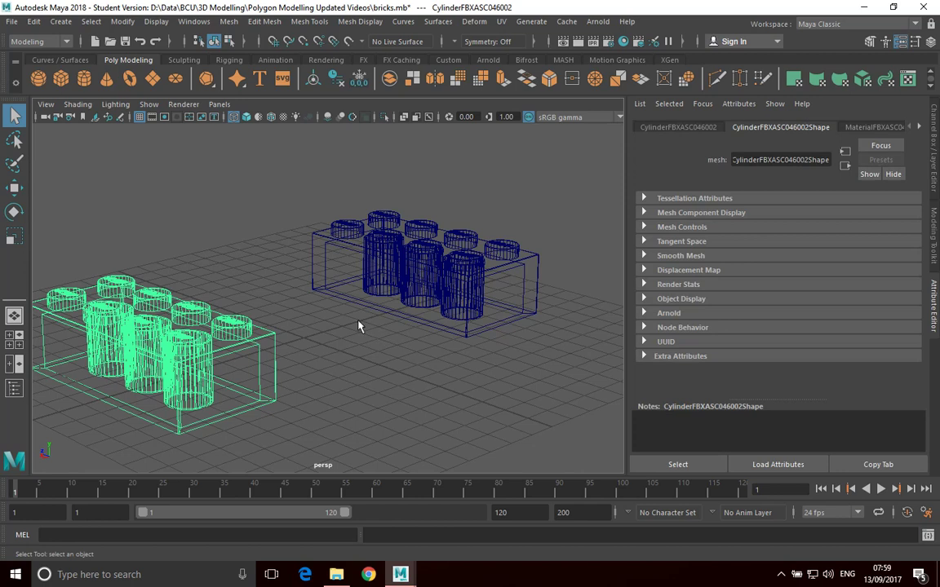
key(f)
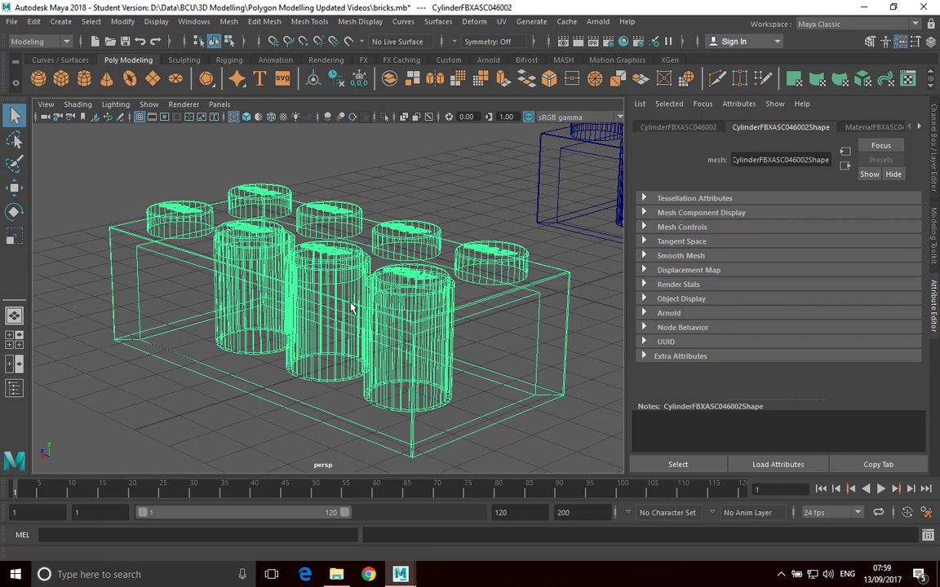
alt+drag(349, 303, 371, 298)
scroll(374, 306, down, 10)
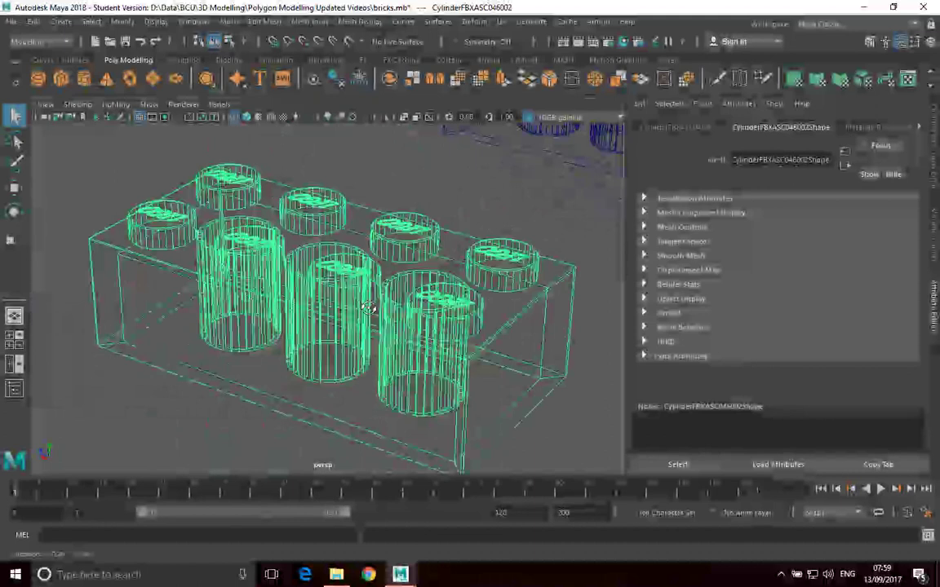
scroll(399, 279, up, 10)
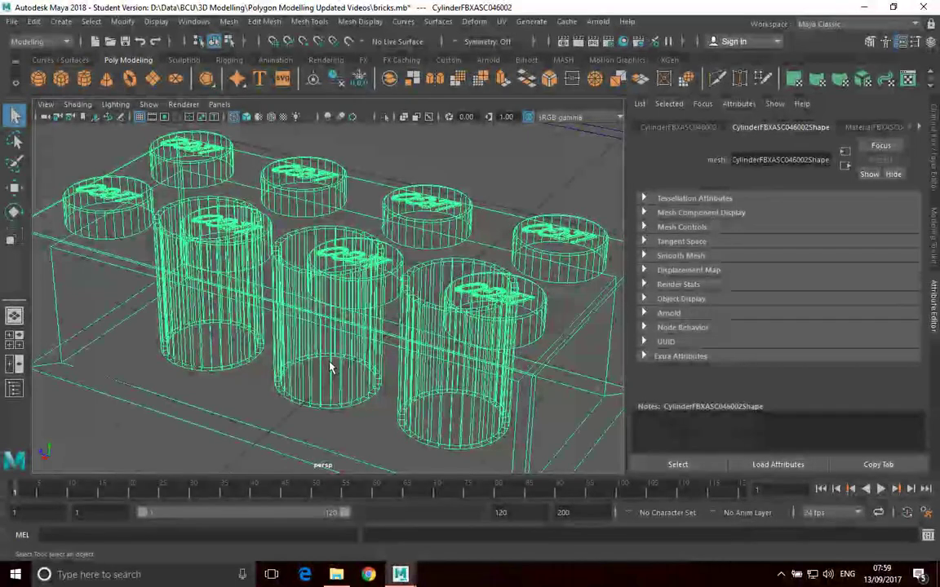
scroll(338, 348, down, 10)
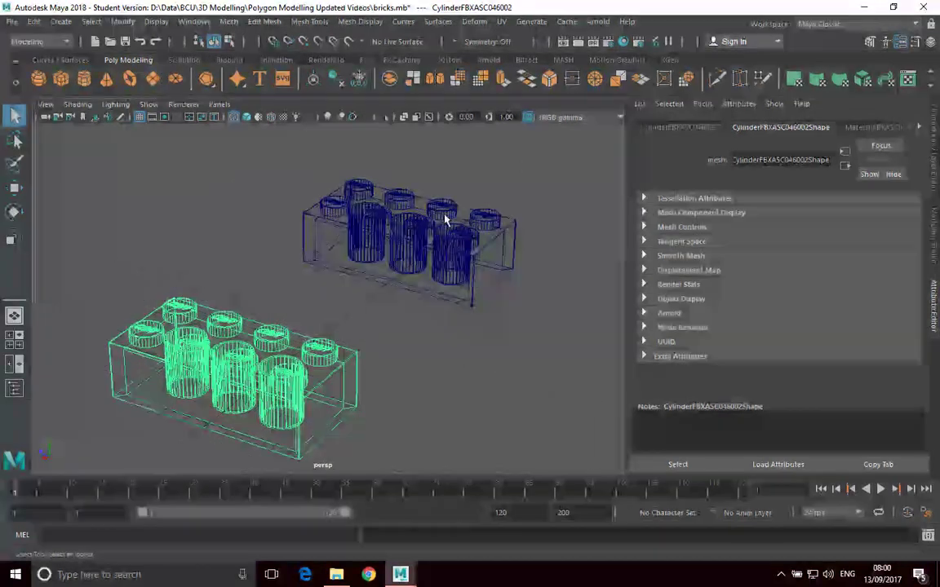
alt+drag(422, 326, 394, 332)
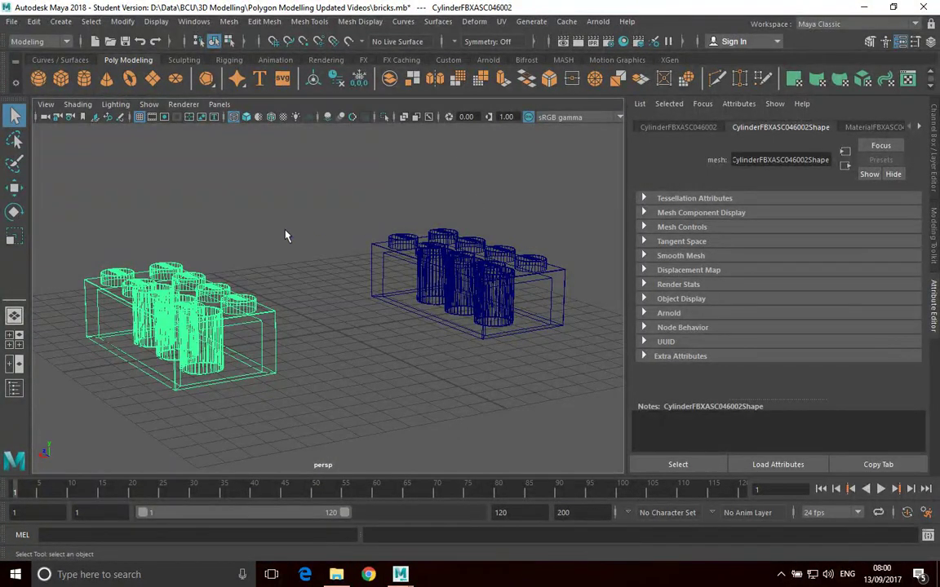
Step: Return to the four-view layout, look through the perspective view's display options, and clear the brick selection
key(space)
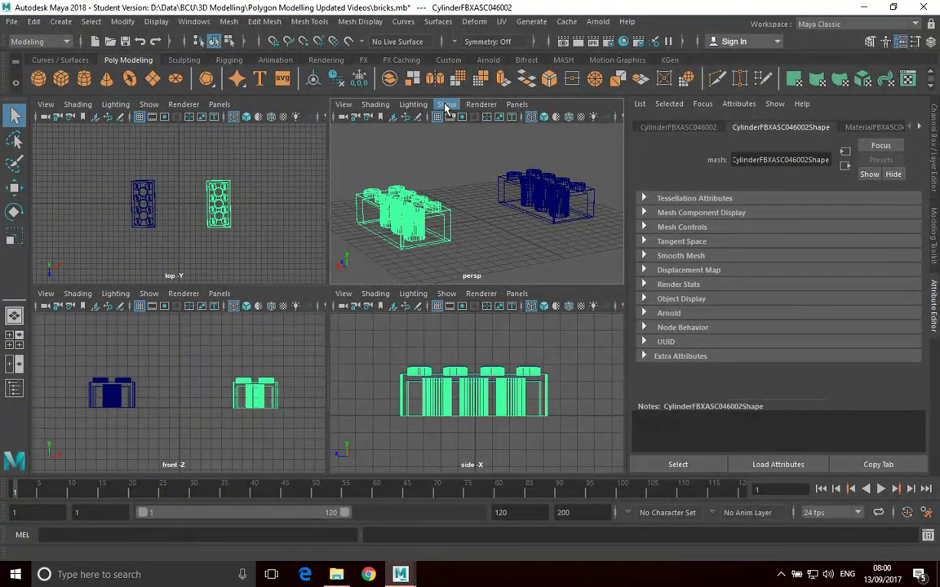
click(343, 104)
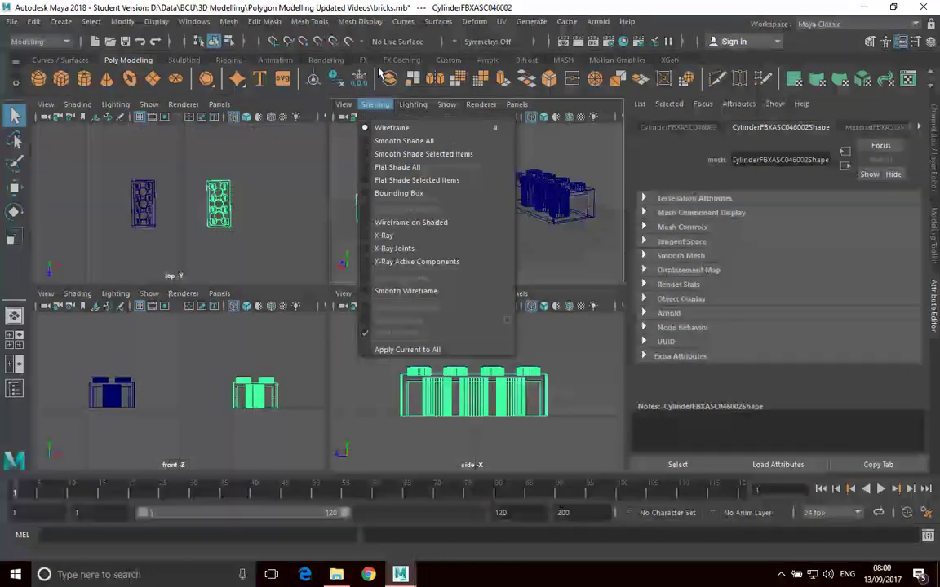
click(446, 104)
click(592, 151)
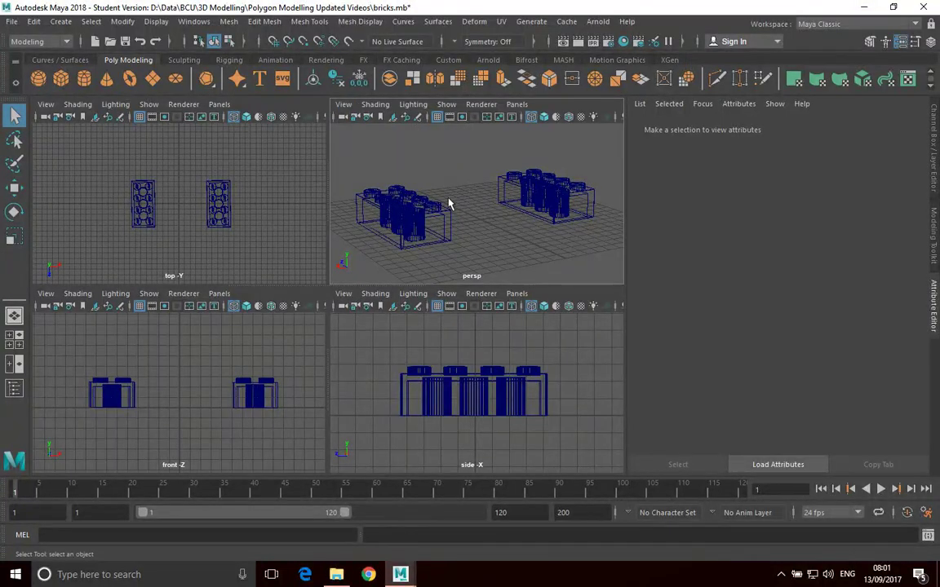
Step: Display the perspective view with Smooth Shade All, orbit around the bricks at full size, and return to the four-view layout
click(376, 104)
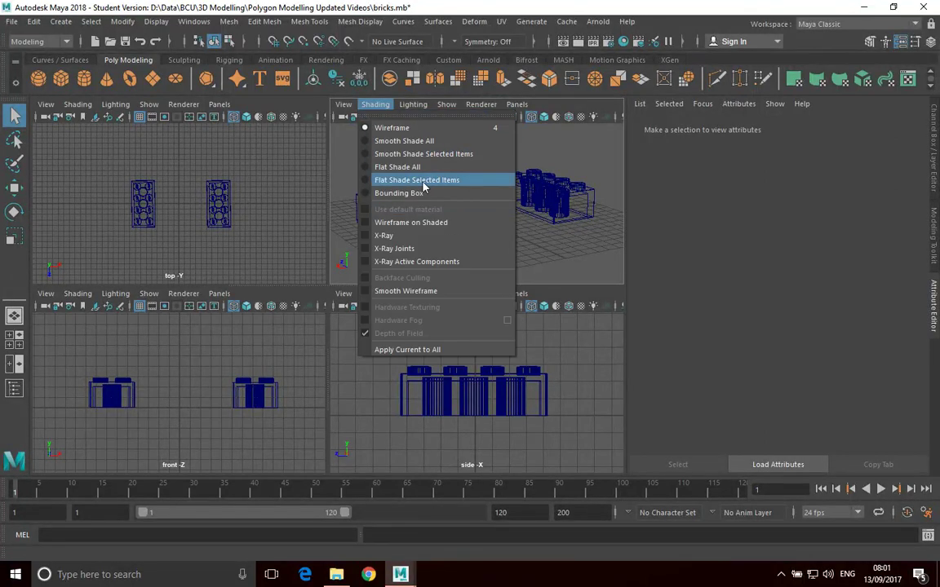
click(416, 142)
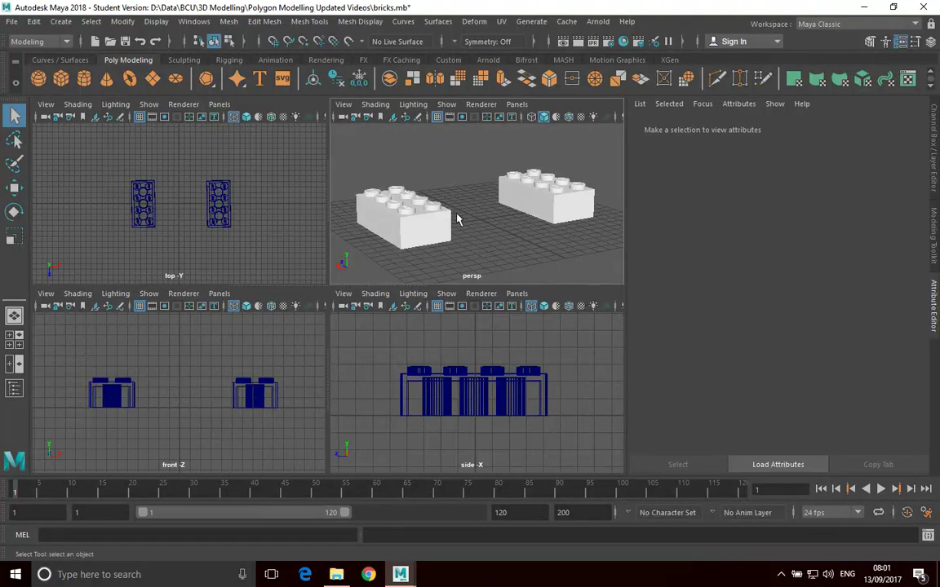
key(space)
mouse_move(433, 324)
alt+mouse_down()
mouse_move(434, 353)
mouse_move(530, 282)
mouse_move(426, 315)
mouse_move(441, 325)
alt+mouse_up()
key(space)
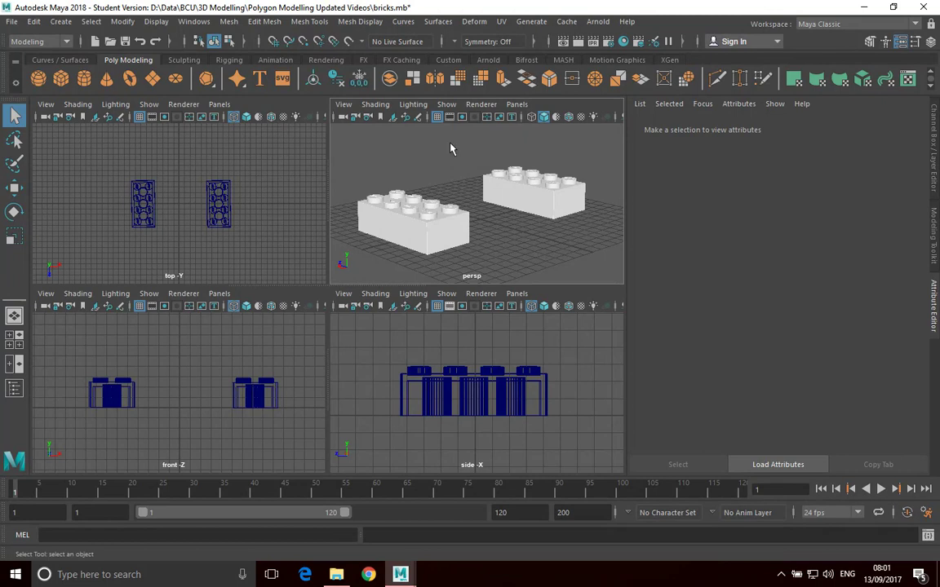
Step: Try Smooth Shade All in the top view, and switch that view back to Wireframe
click(78, 105)
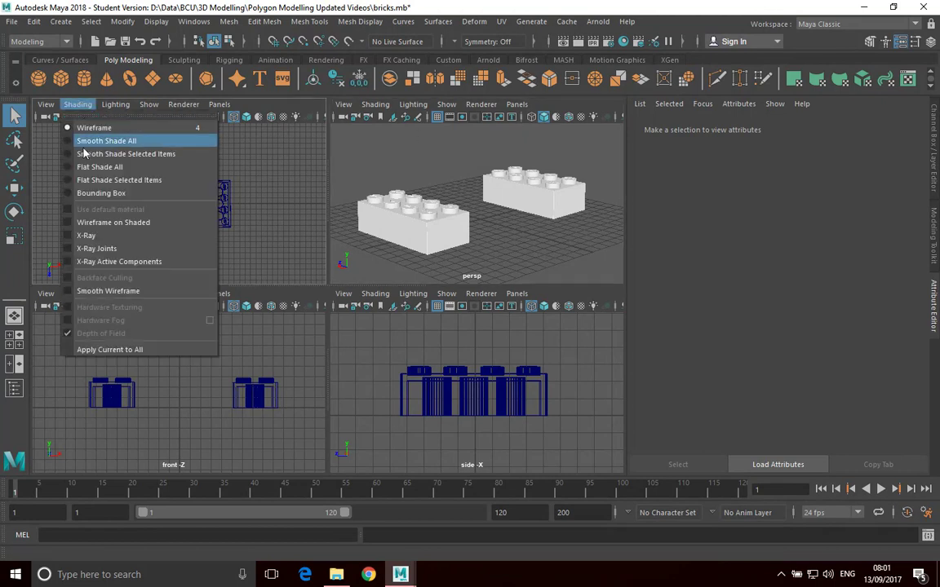
click(95, 142)
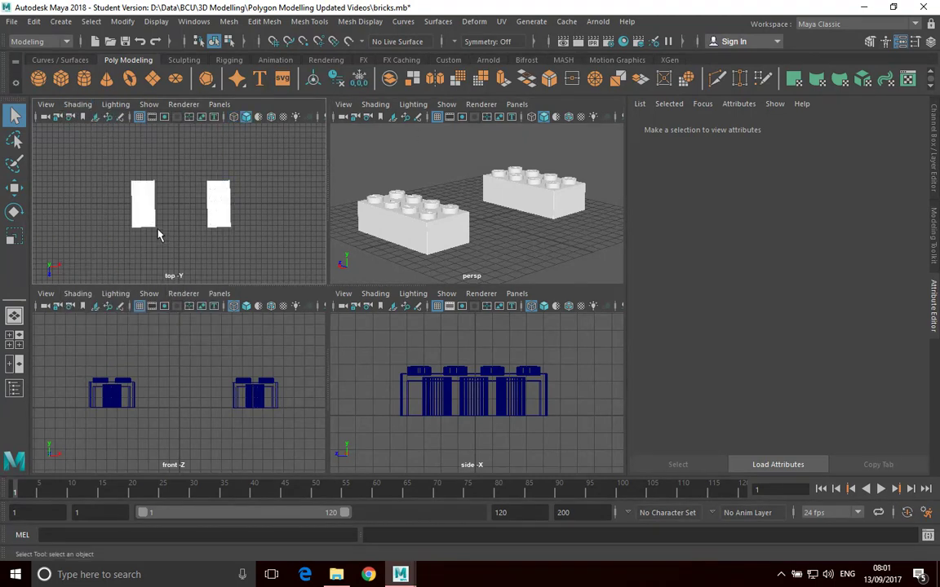
click(78, 105)
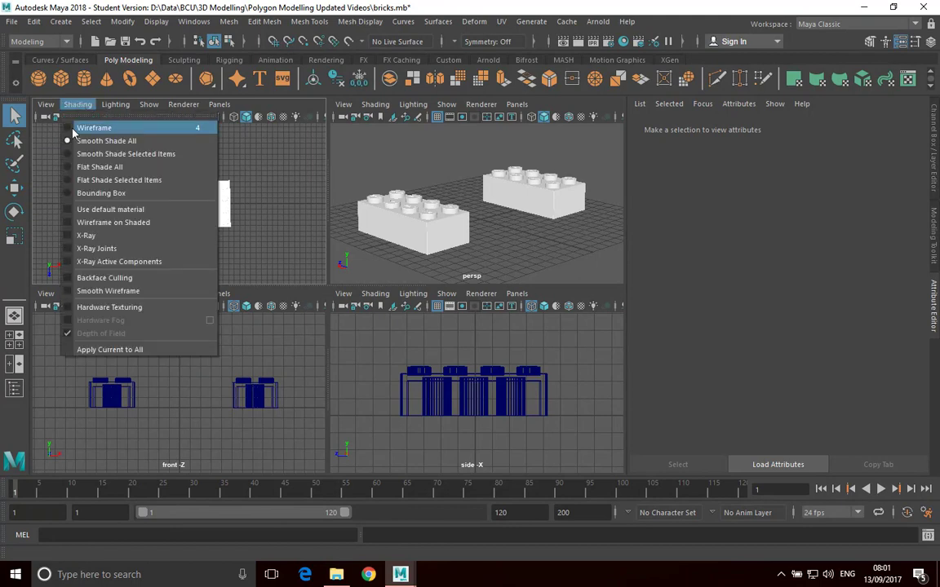
click(82, 129)
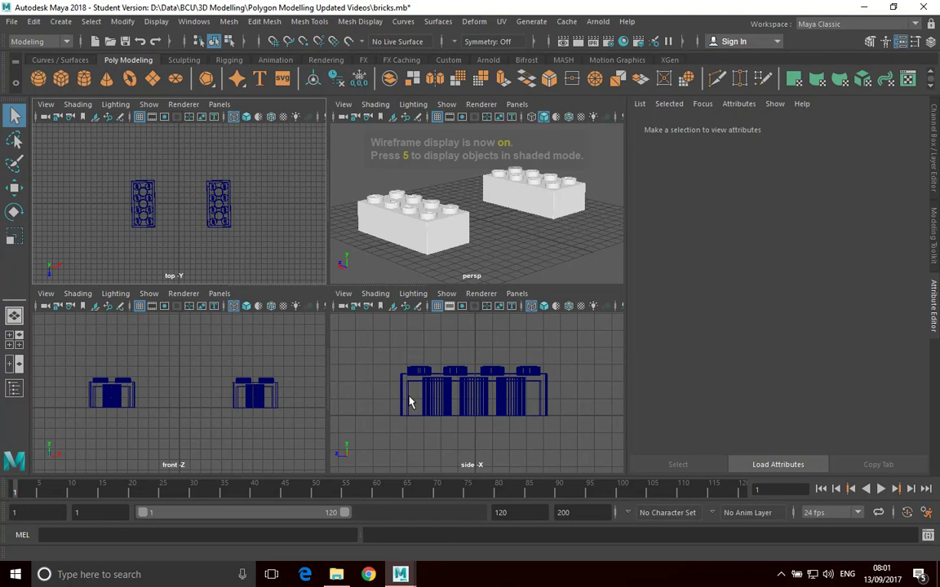
Step: Turn on Wireframe on Shaded and X-Ray in the perspective view, and maximize it to examine the bricks' interiors
click(376, 104)
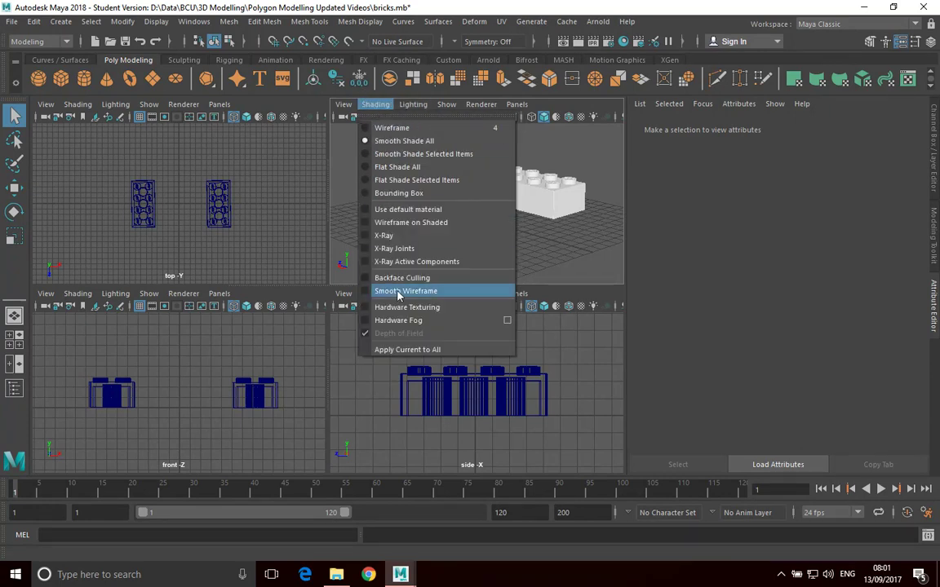
click(366, 223)
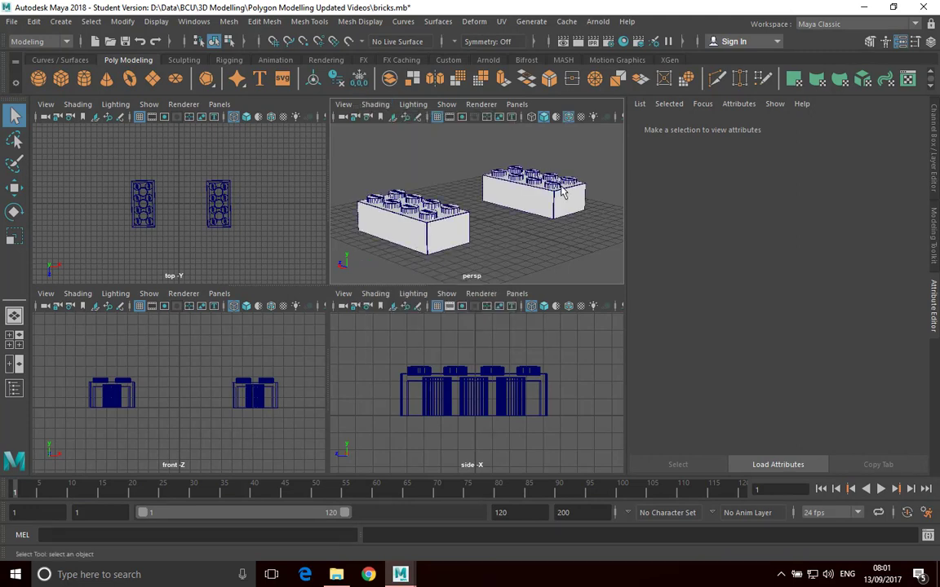
click(374, 108)
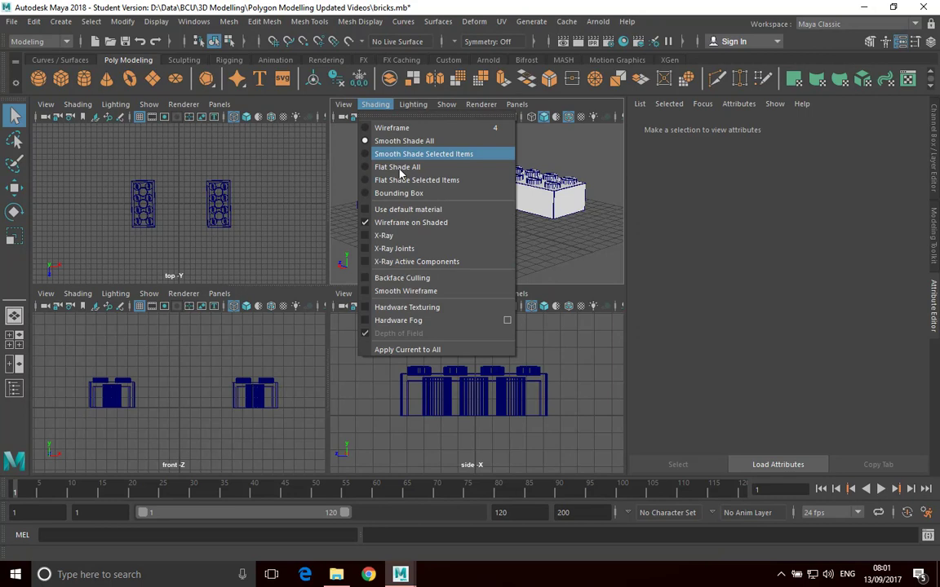
click(383, 235)
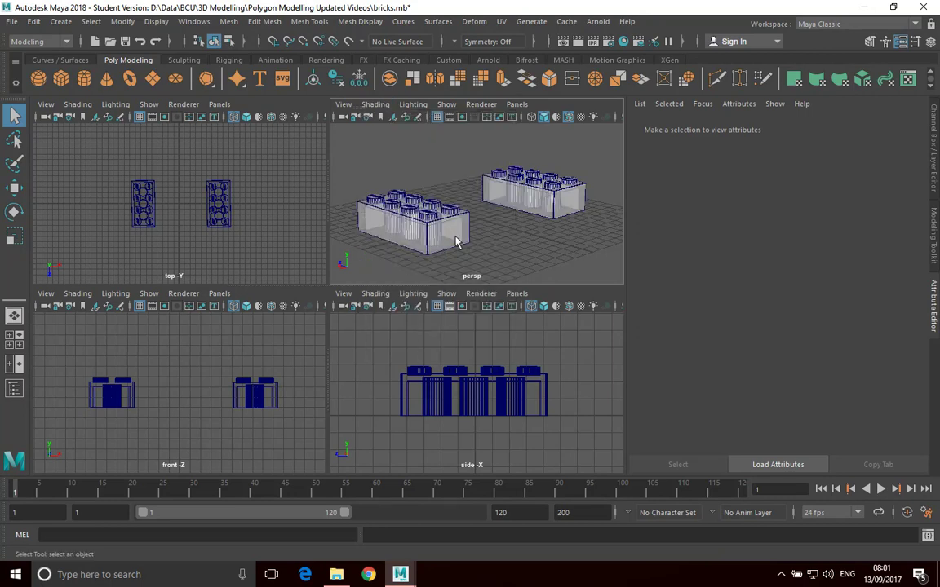
key(space)
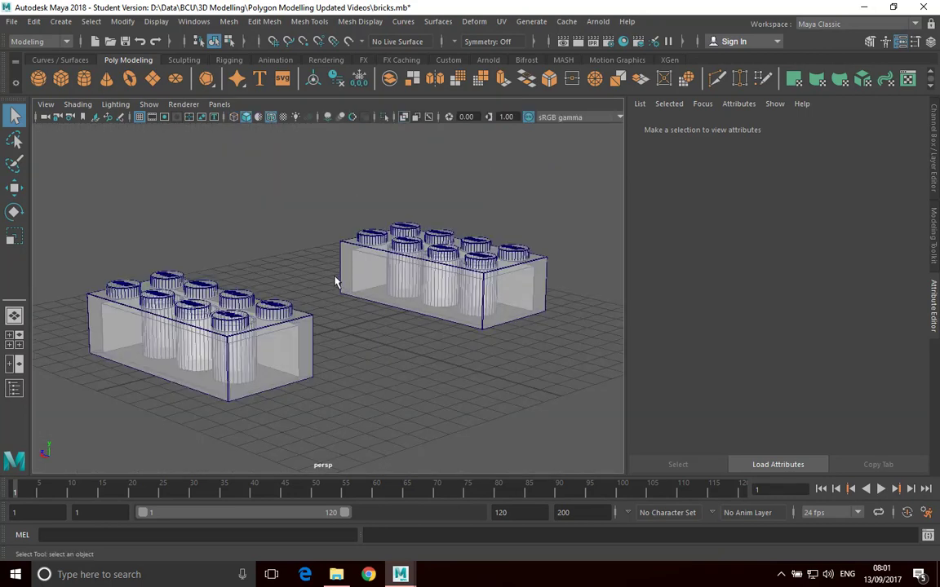
alt+drag(335, 282, 382, 275)
alt+drag(313, 369, 286, 359)
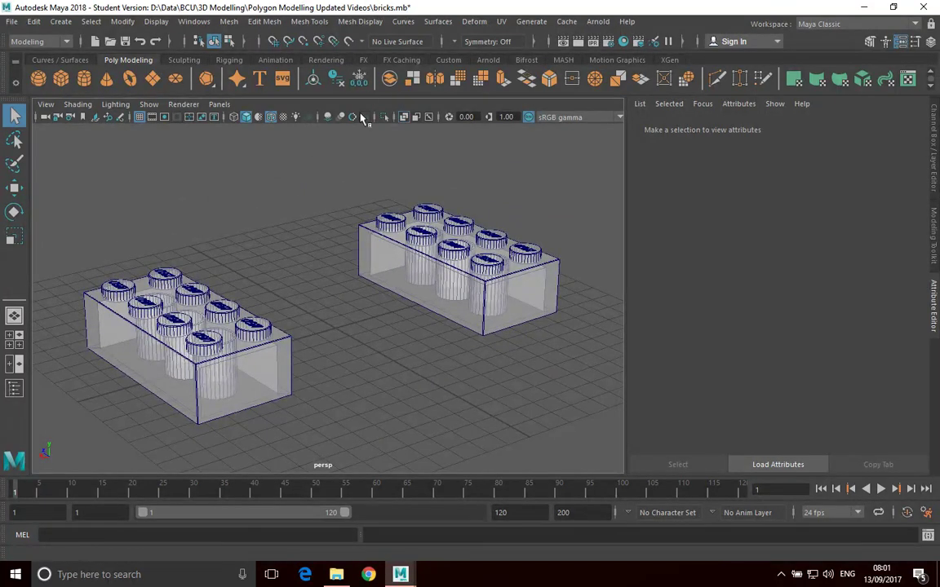
Step: Turn off X-Ray and Wireframe on Shaded in the maximized perspective view
click(77, 103)
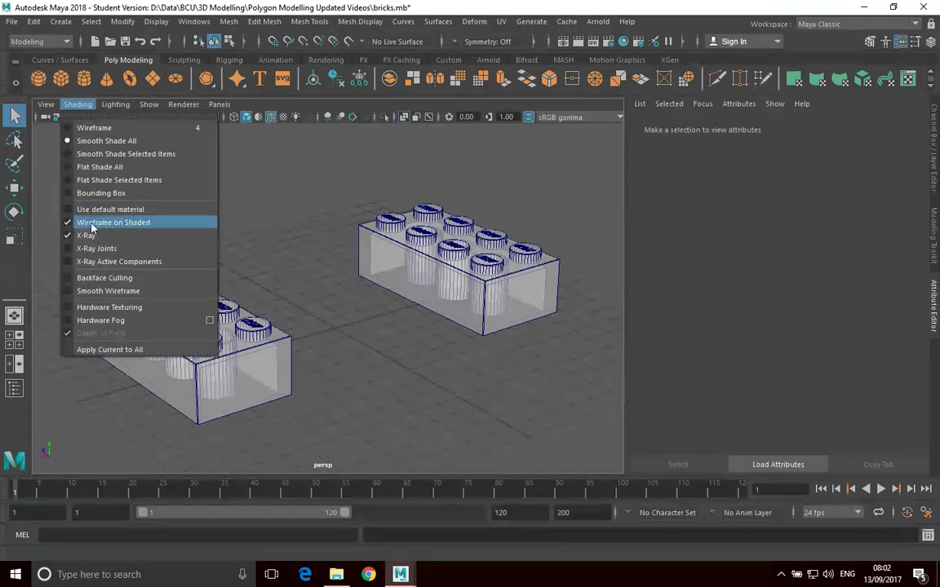
click(89, 234)
click(77, 104)
click(110, 222)
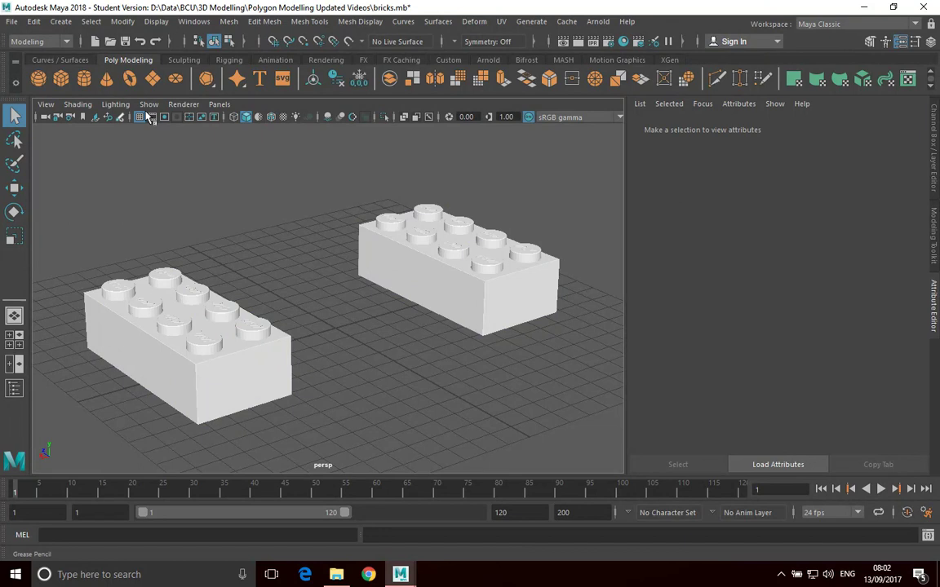
Step: Review the perspective view's lighting modes and the object types that can be shown or hidden
click(115, 105)
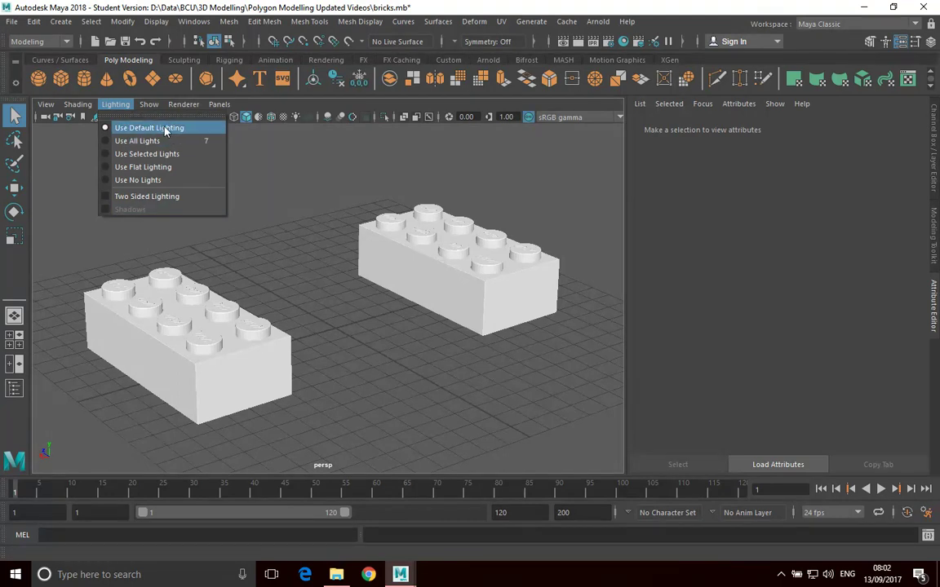
mouse_move(153, 107)
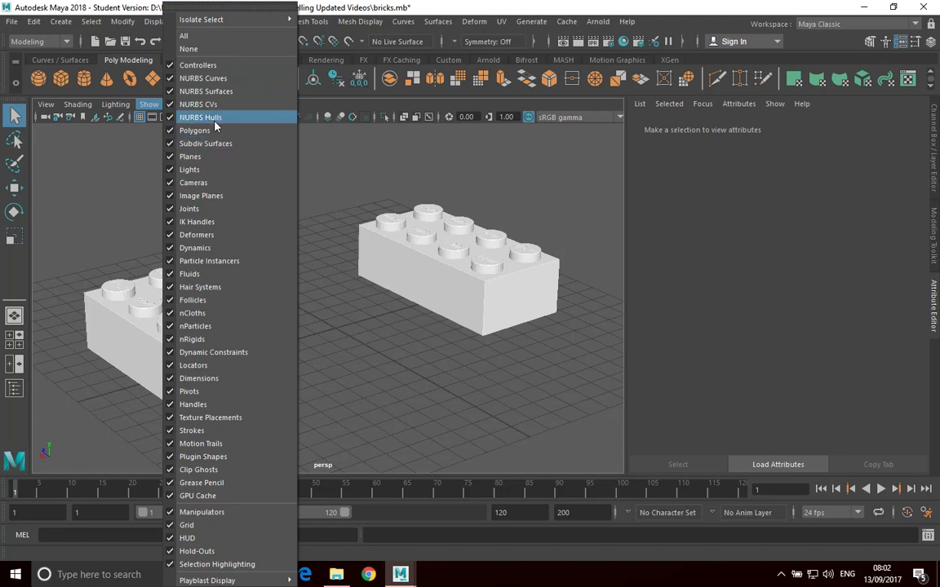
click(361, 166)
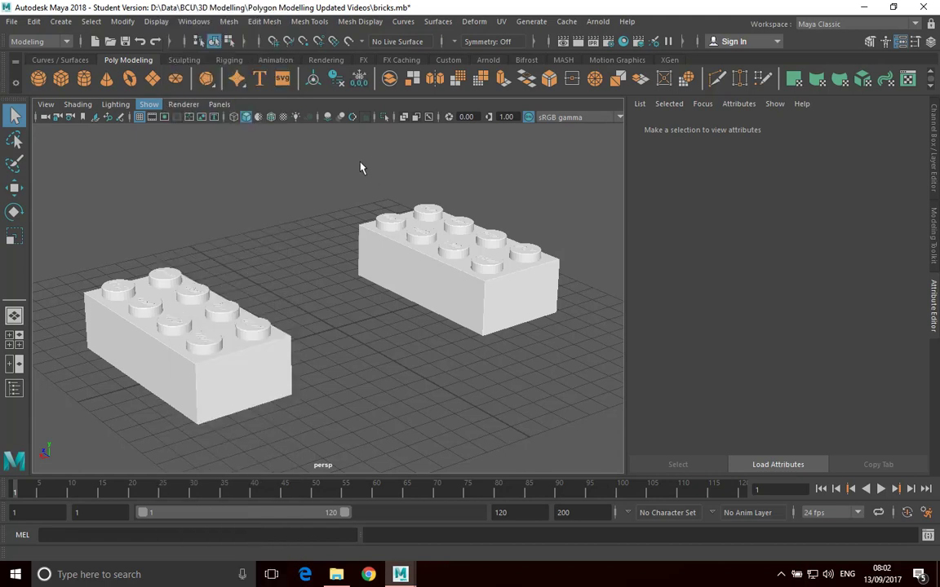
Step: Examine the Viewport 2.0 renderer settings, from performance and texture resolution clamping through anti-aliasing, and close them
click(190, 109)
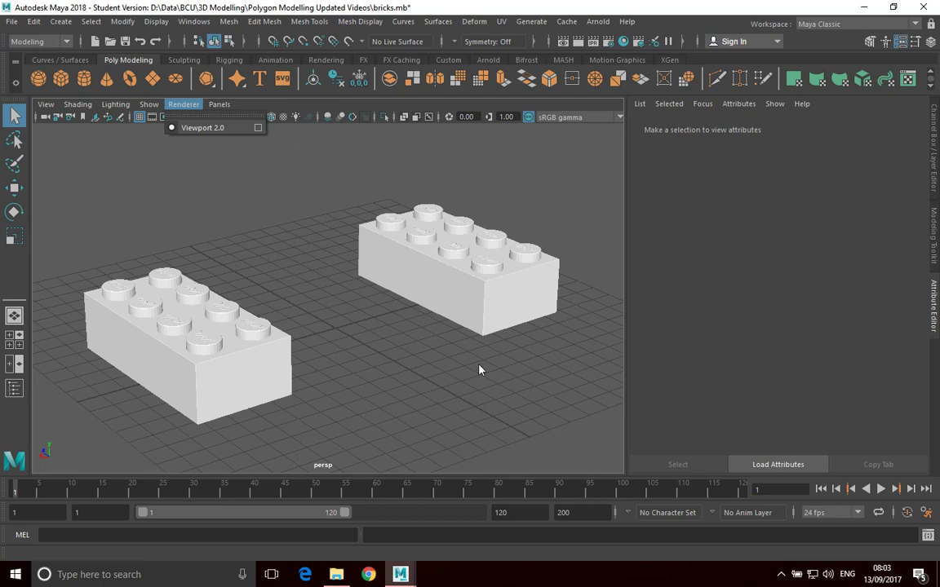
alt+drag(451, 369, 418, 348)
click(184, 104)
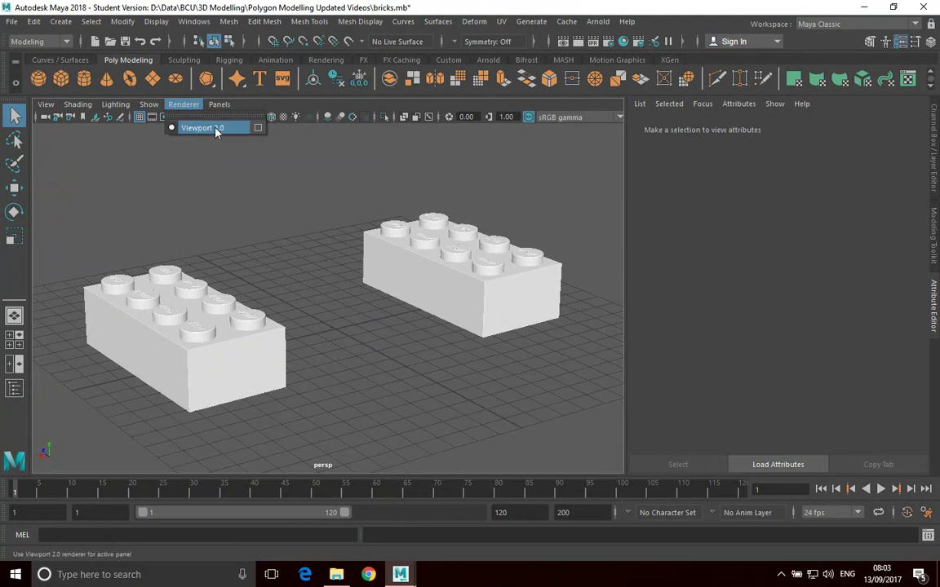
click(260, 131)
drag(533, 259, 465, 177)
scroll(482, 367, down, 4)
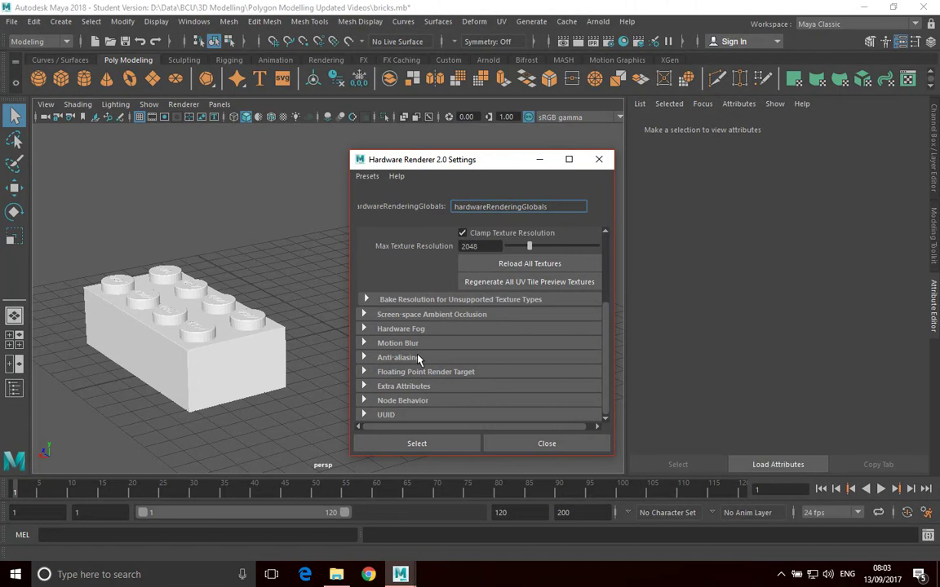
scroll(424, 349, up, 3)
scroll(436, 306, down, 3)
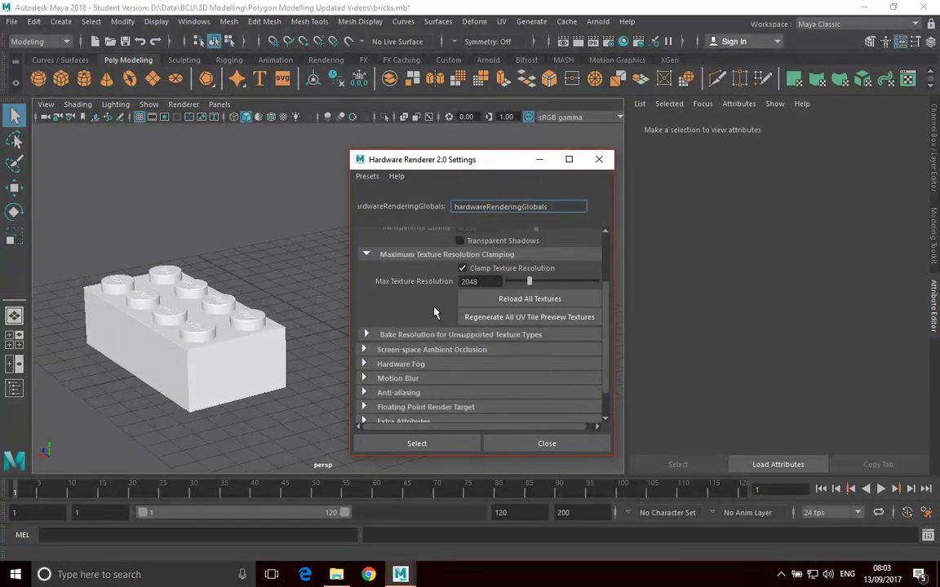
scroll(435, 312, up, 3)
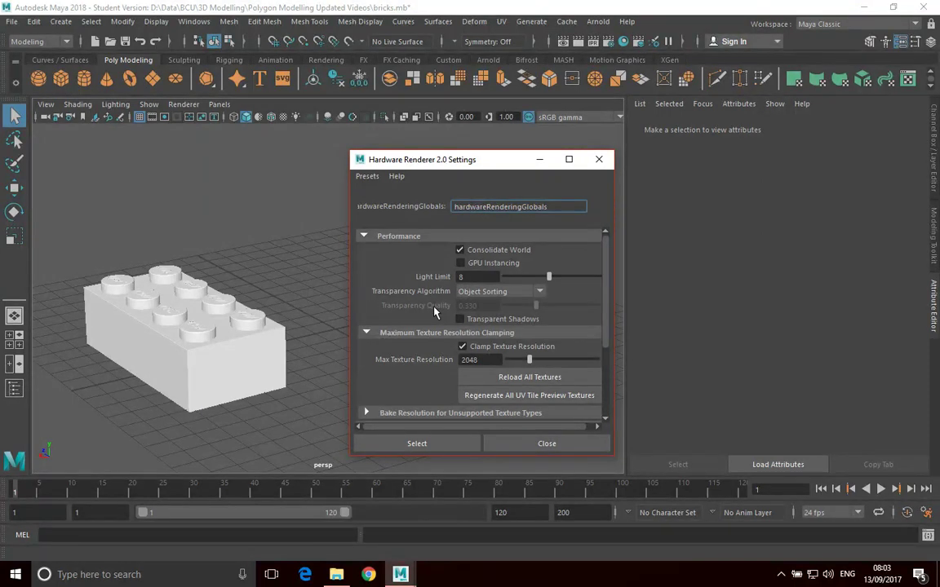
scroll(435, 310, down, 3)
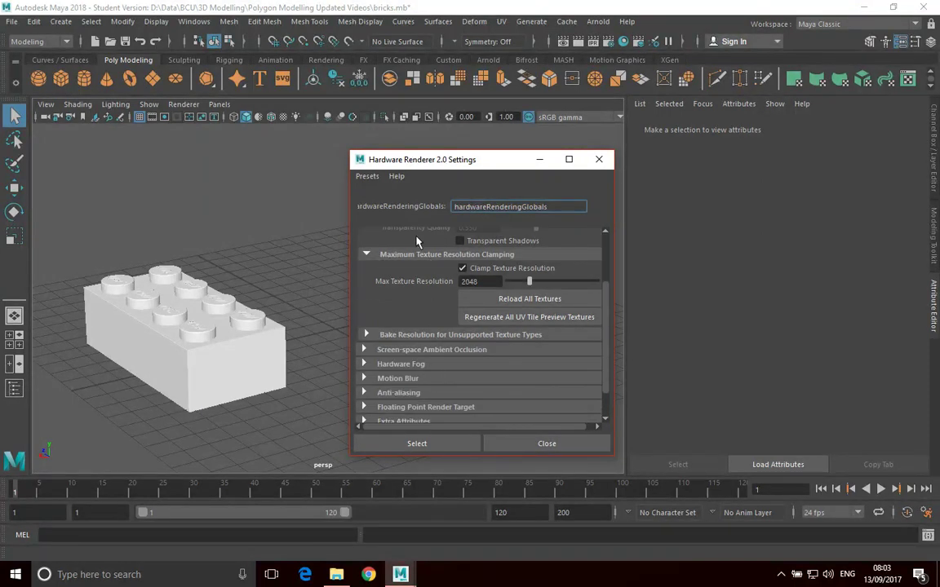
scroll(438, 300, down, 2)
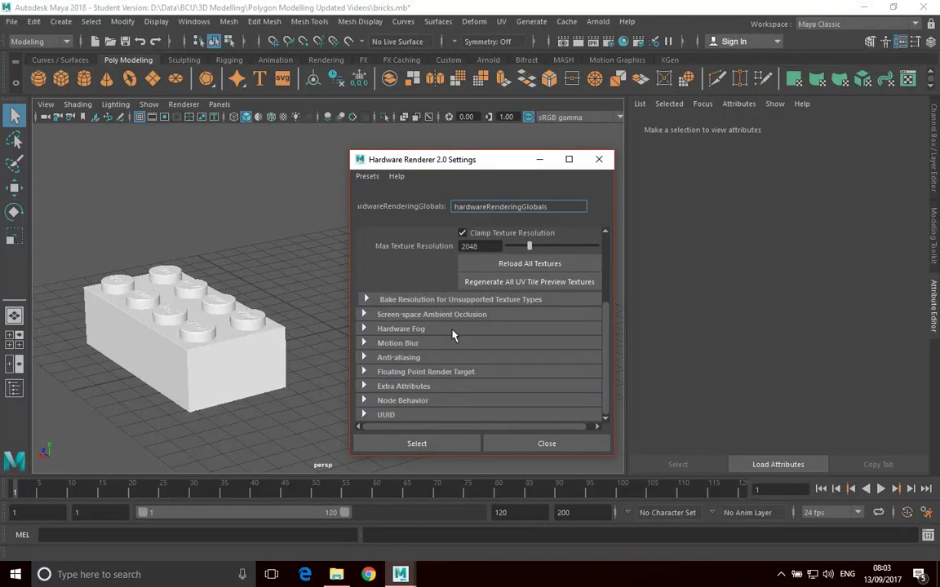
scroll(449, 315, up, 3)
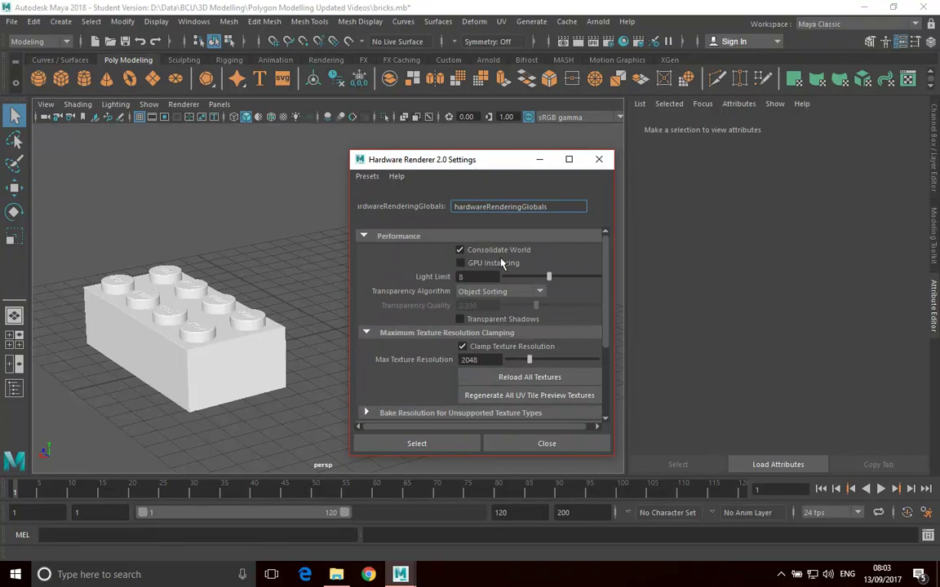
scroll(506, 327, down, 3)
click(598, 159)
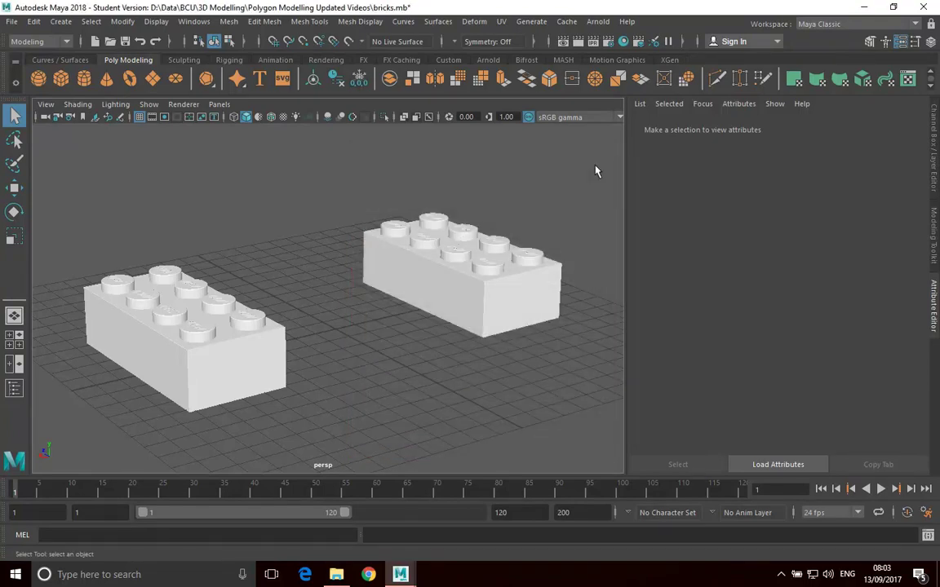
Step: Review the Playblast options for time range, format, encoding, quality, display size and scale, and close them without running a playblast
click(193, 22)
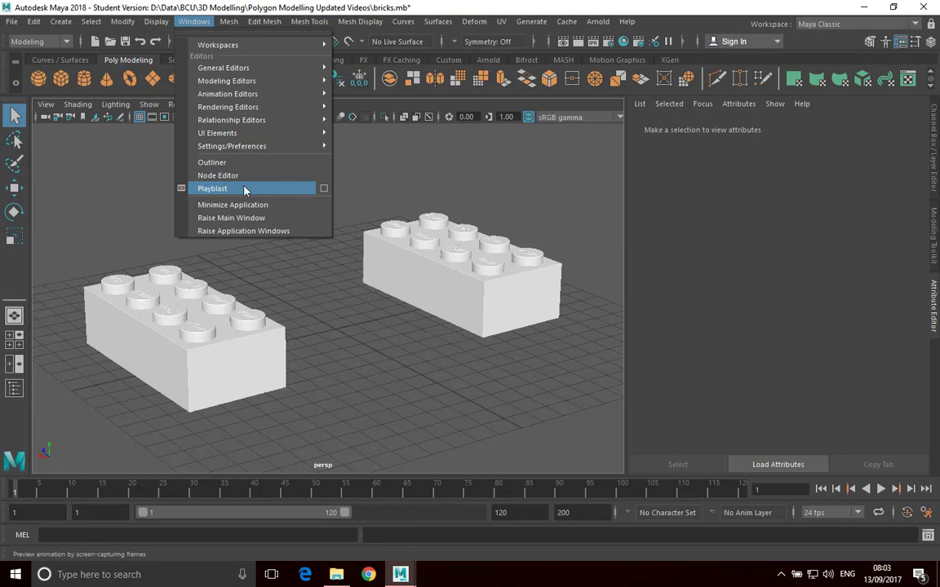
click(322, 189)
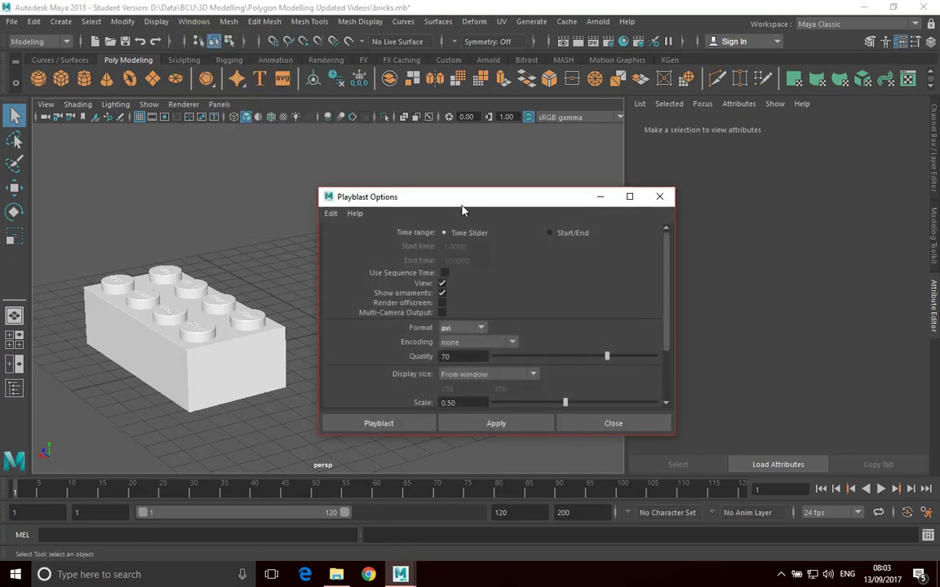
drag(476, 207, 450, 135)
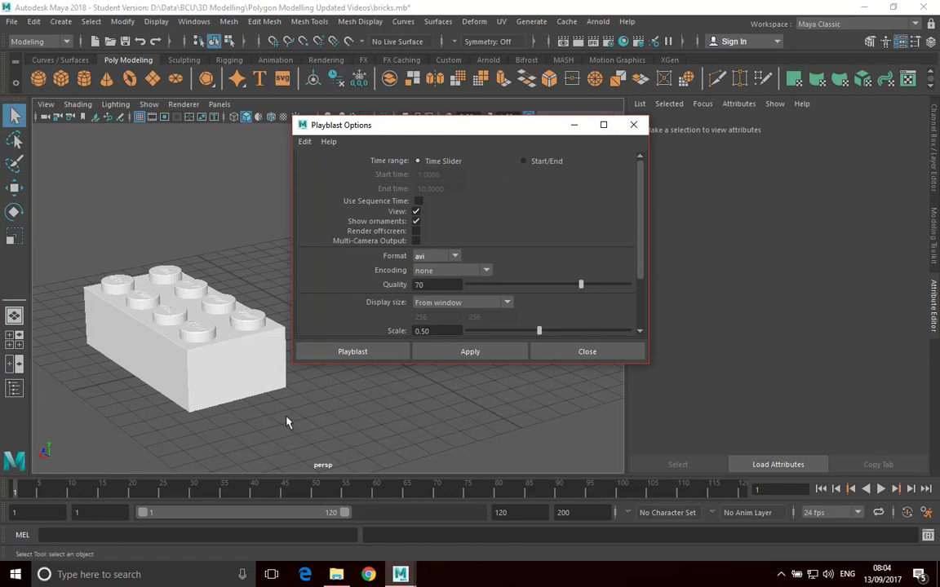
click(634, 125)
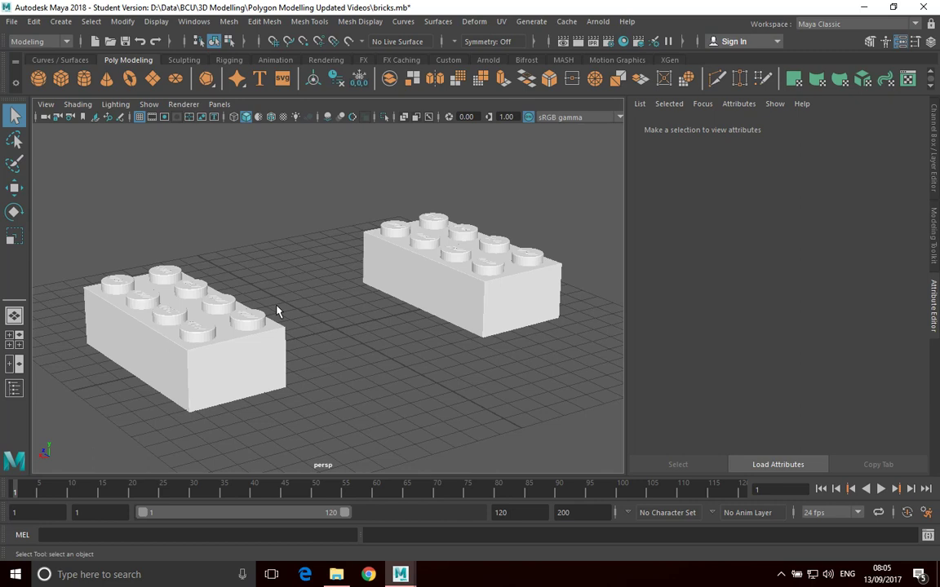
click(222, 106)
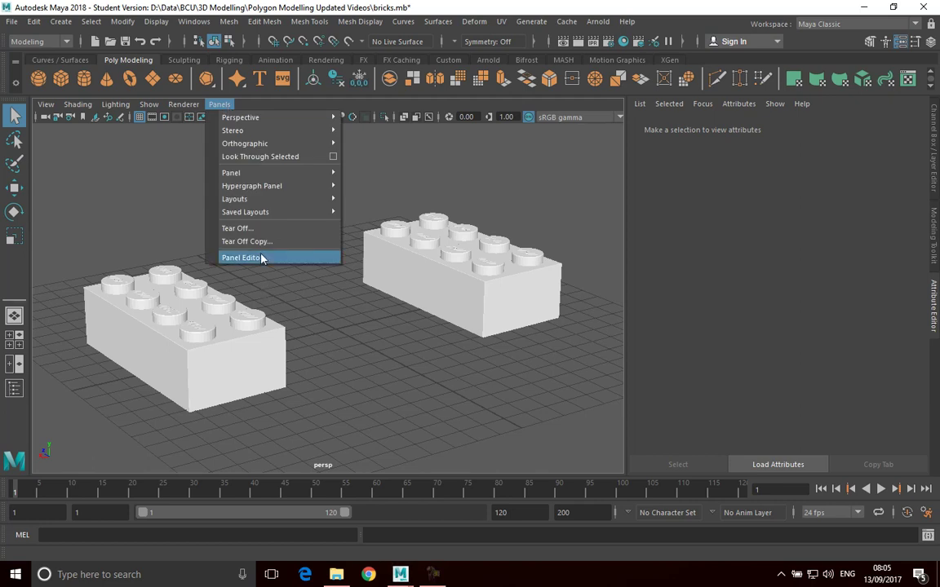
mouse_move(260, 120)
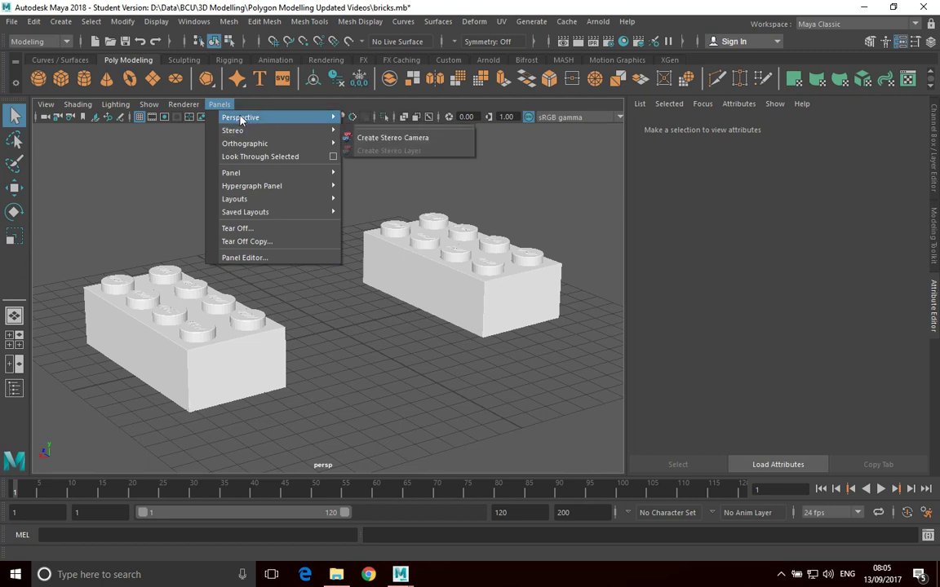
click(102, 137)
Step: Create a new camera in the brick scene and look through it in the viewport
click(60, 21)
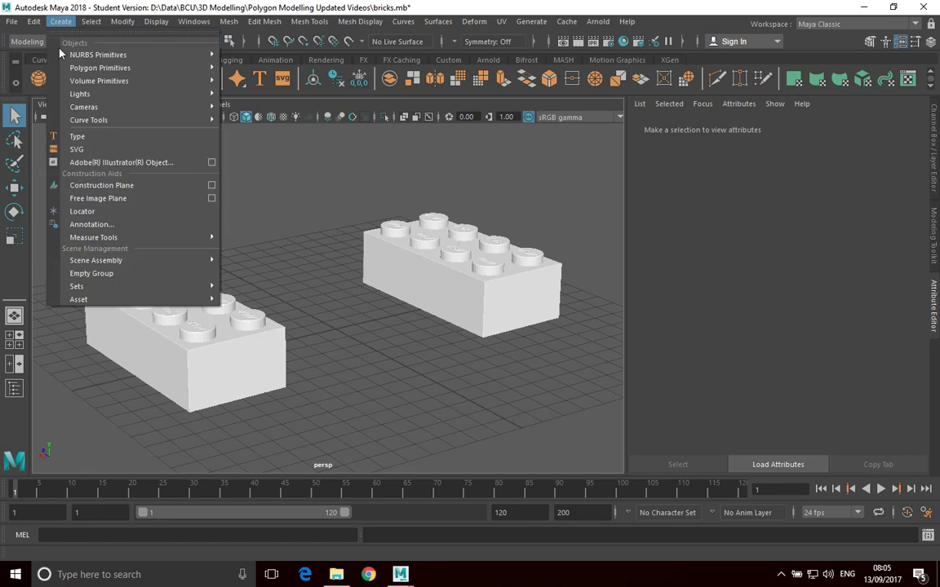
mouse_move(95, 107)
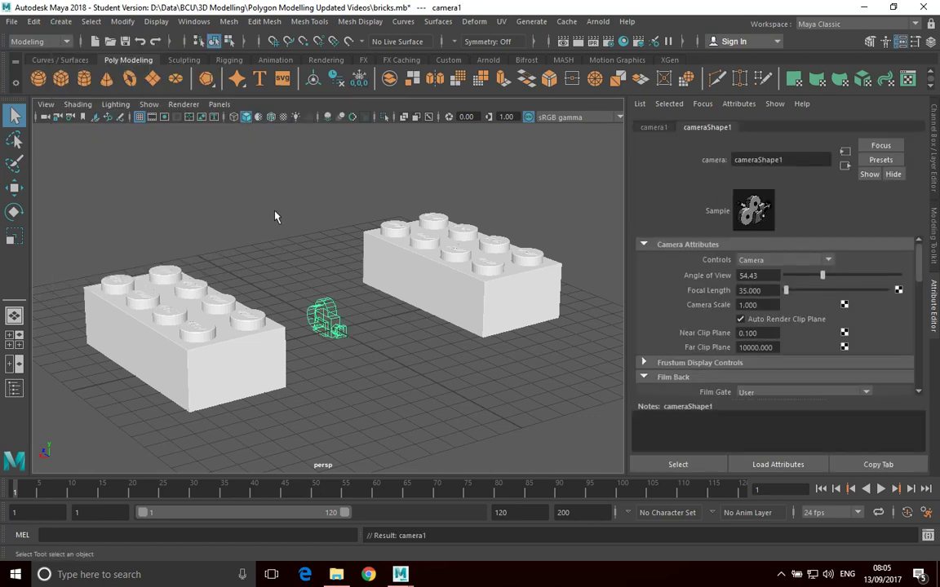
click(219, 103)
mouse_move(255, 119)
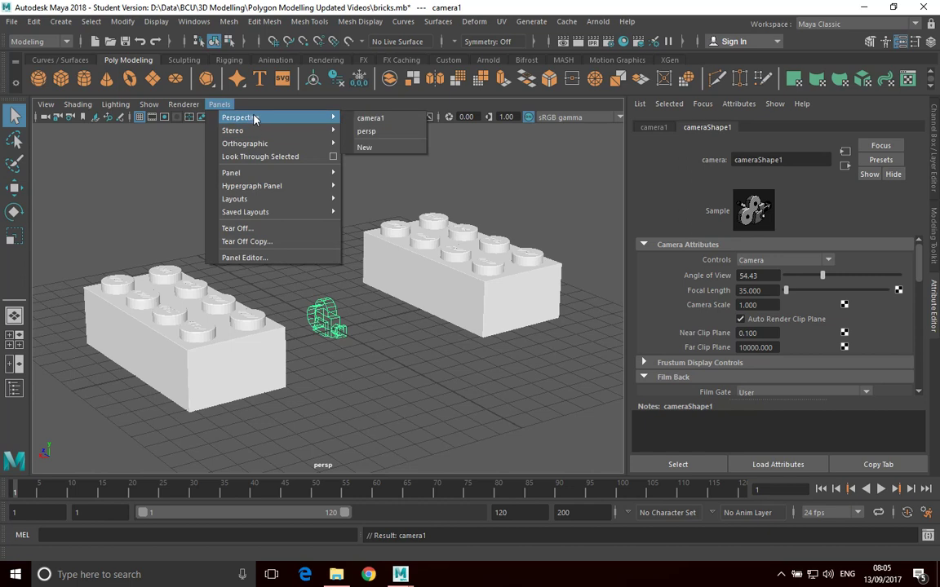
click(377, 123)
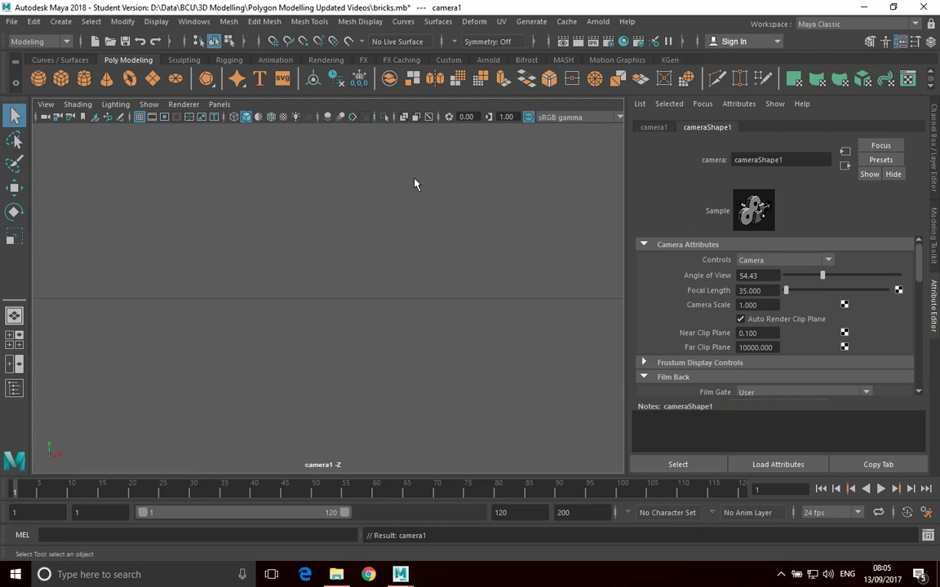
Step: Switch the viewport back to the persp camera
click(219, 103)
mouse_move(251, 121)
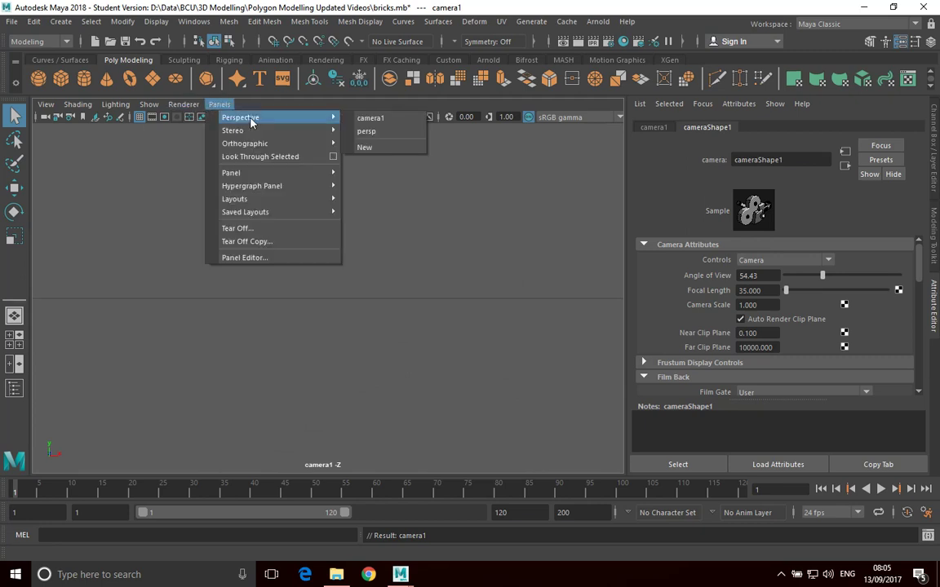
click(380, 131)
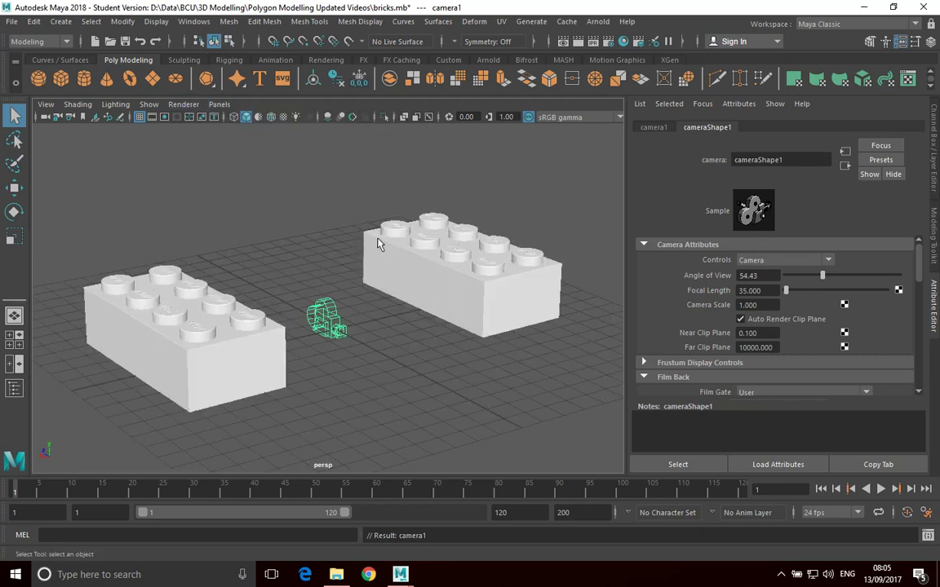
Step: Review the available saved layouts and apply the Persp/UV Editor layout
click(219, 104)
mouse_move(269, 118)
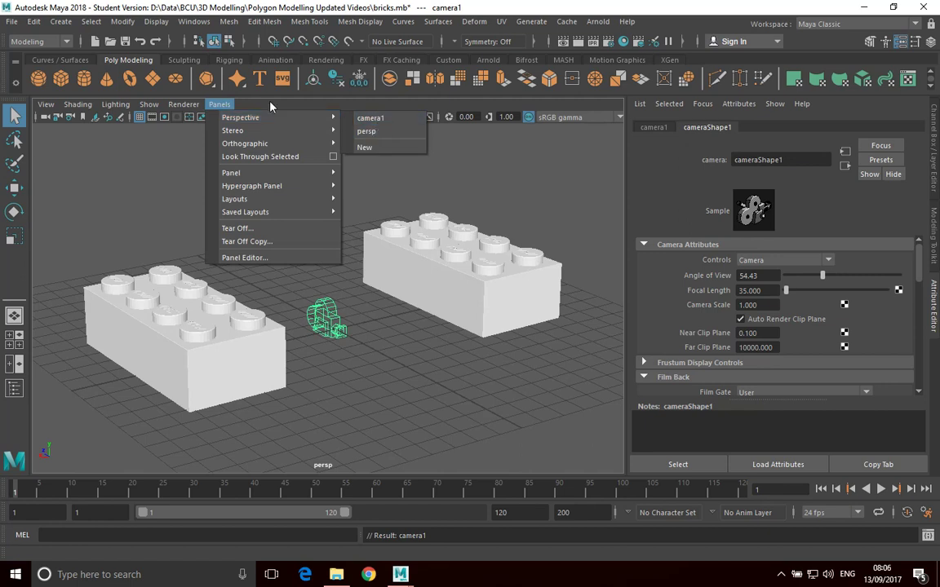
mouse_move(247, 213)
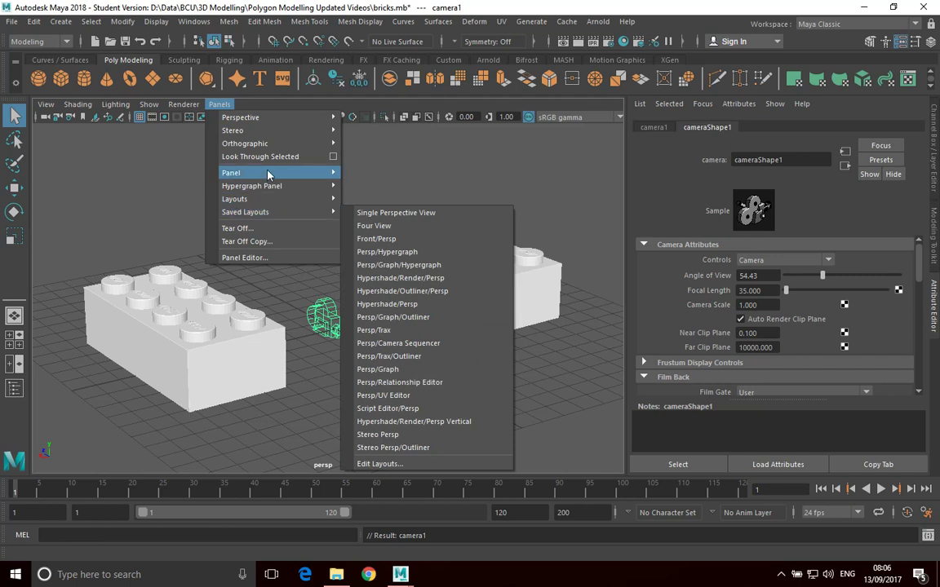
mouse_move(285, 173)
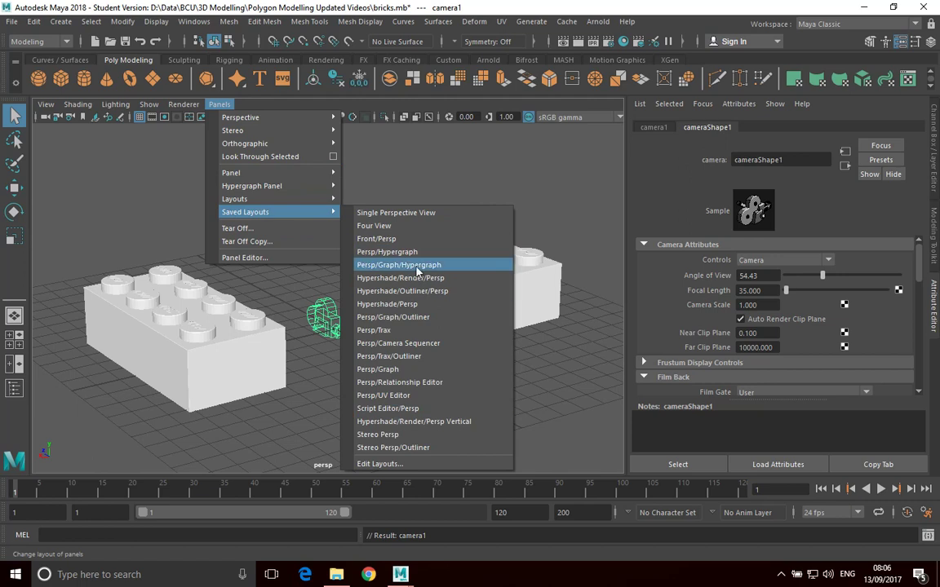
click(387, 396)
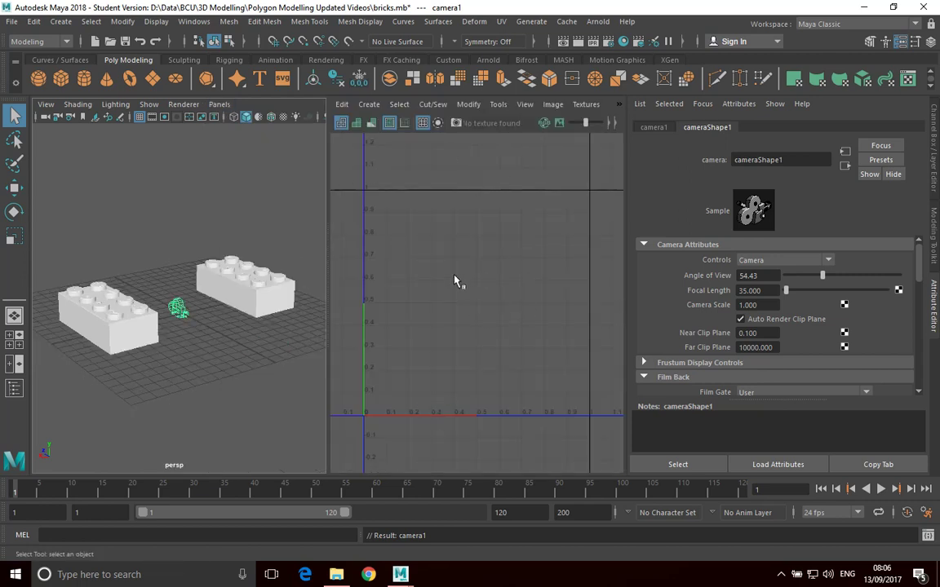
Step: Change the saved layout to Persp/Graph/Hypergraph and deselect the camera
click(219, 105)
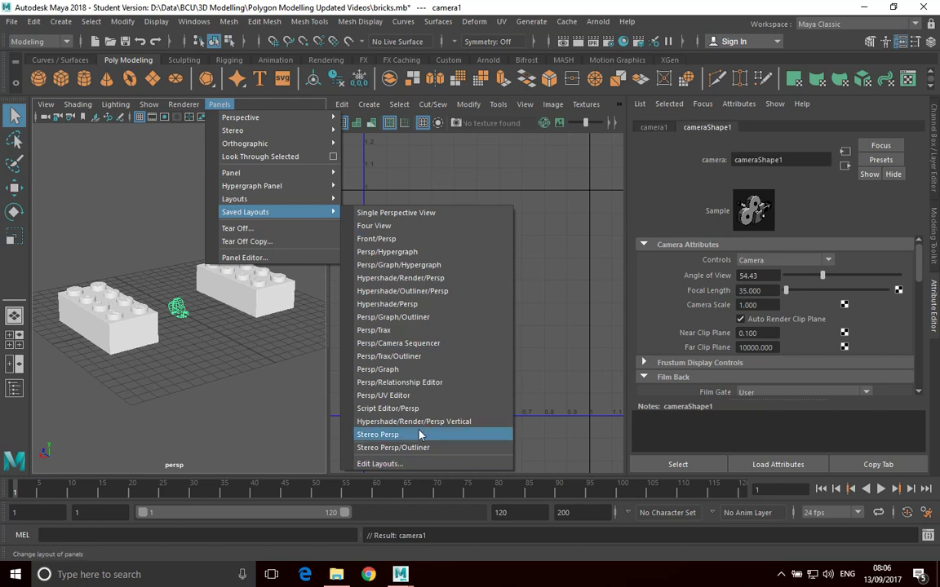
click(410, 268)
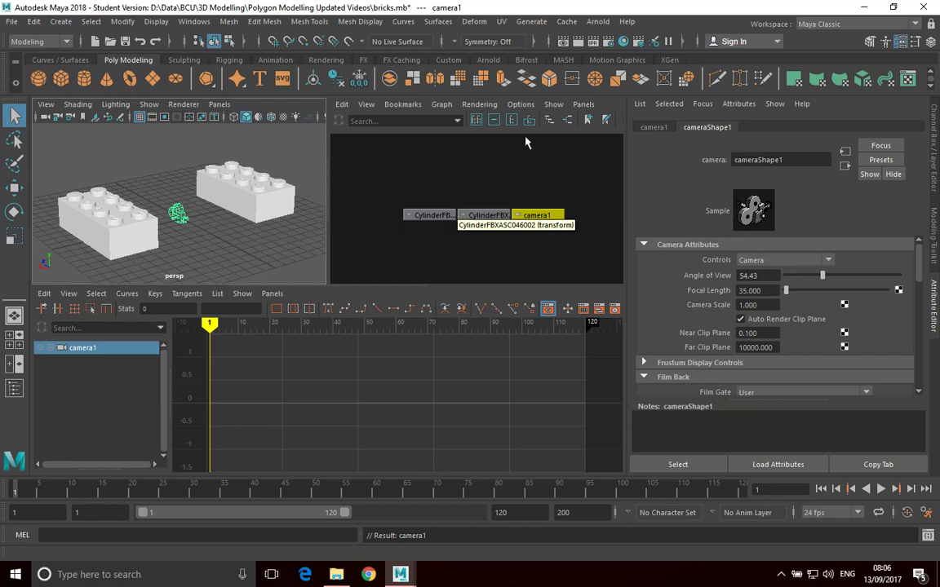
click(218, 105)
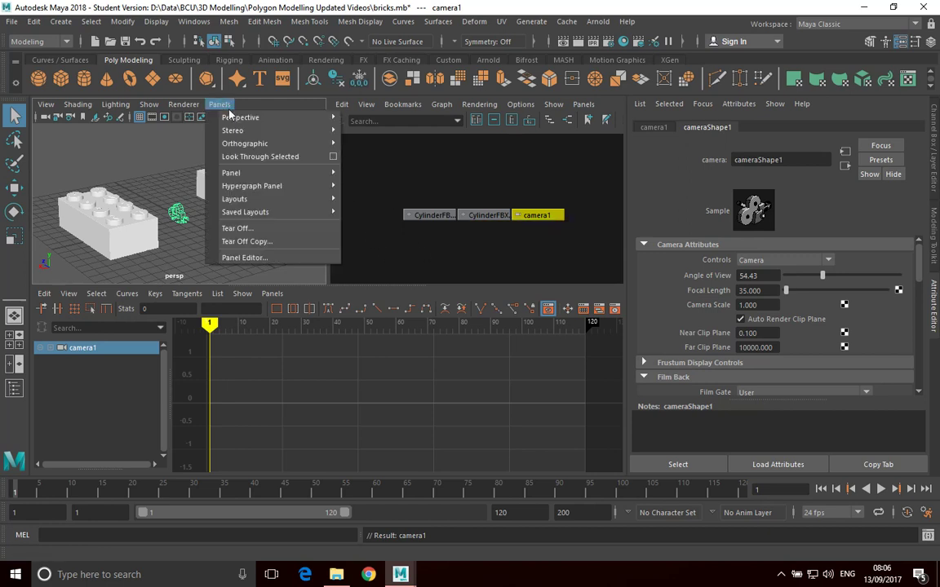
click(151, 155)
Step: Maximize the perspective panel and restore the multi-panel layout
key(space)
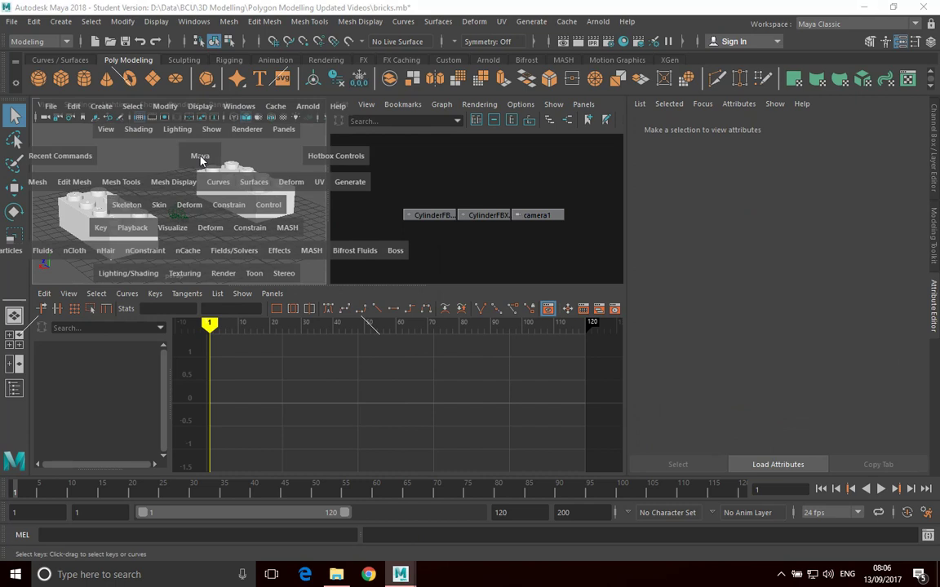
key(space)
key(space)
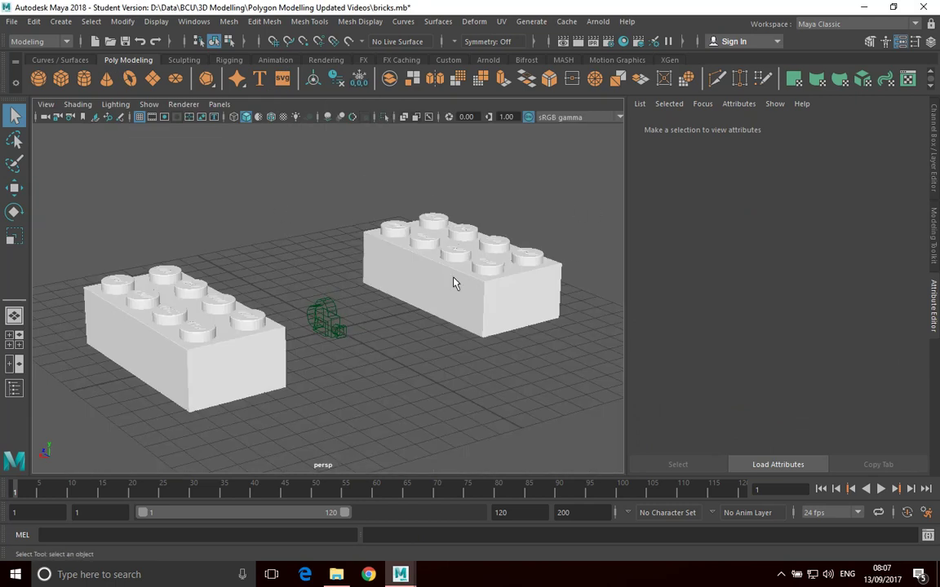
key(space)
Step: Apply the Four View saved layout and maximize its perspective view
click(218, 104)
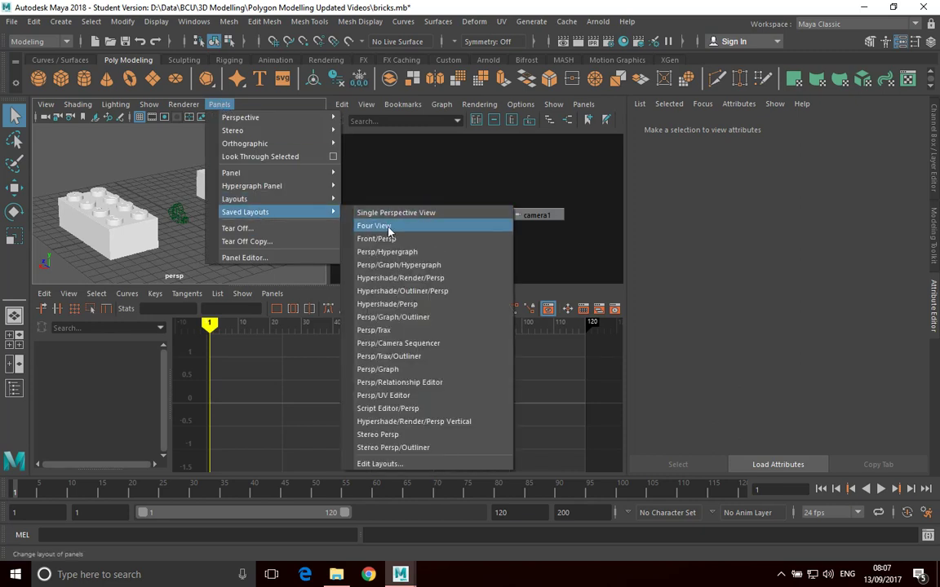
click(388, 228)
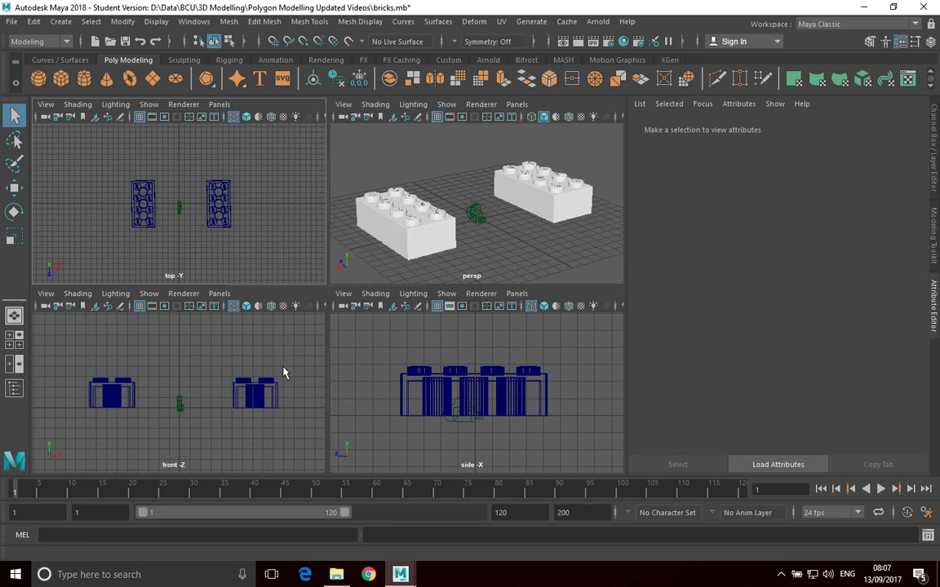
key(space)
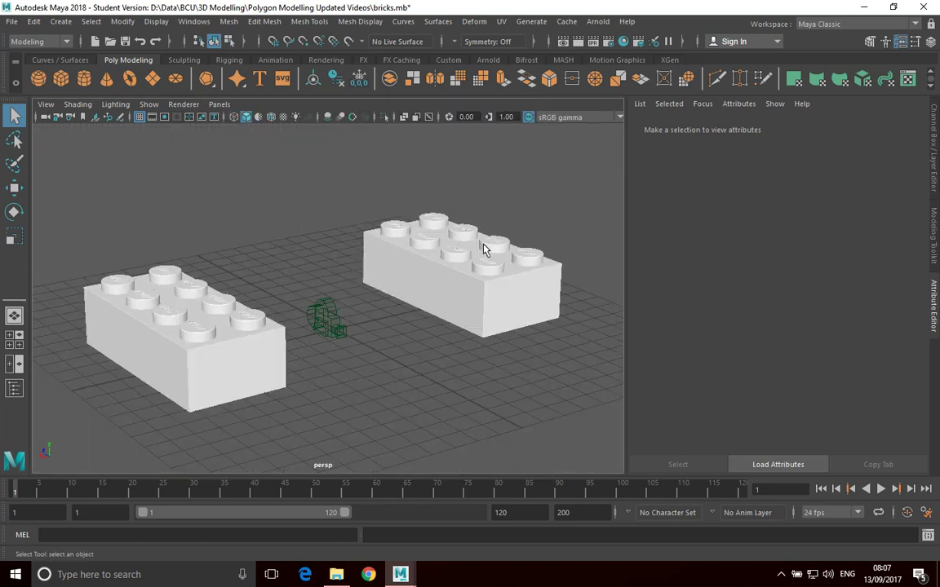